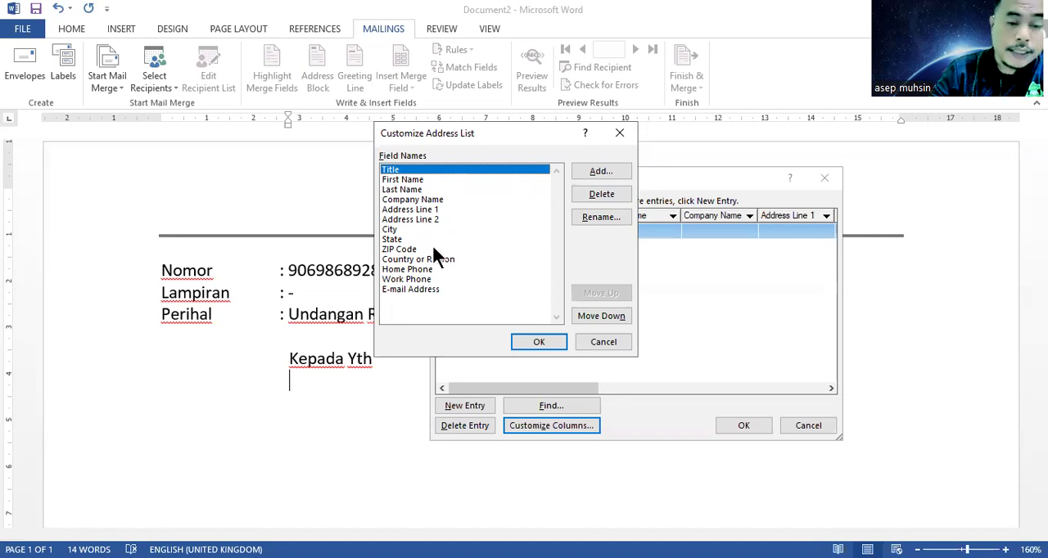
Step: Delete the Title, First Name, Last Name and Company Name fields from the address list columns
left_click(585, 195)
left_click(498, 330)
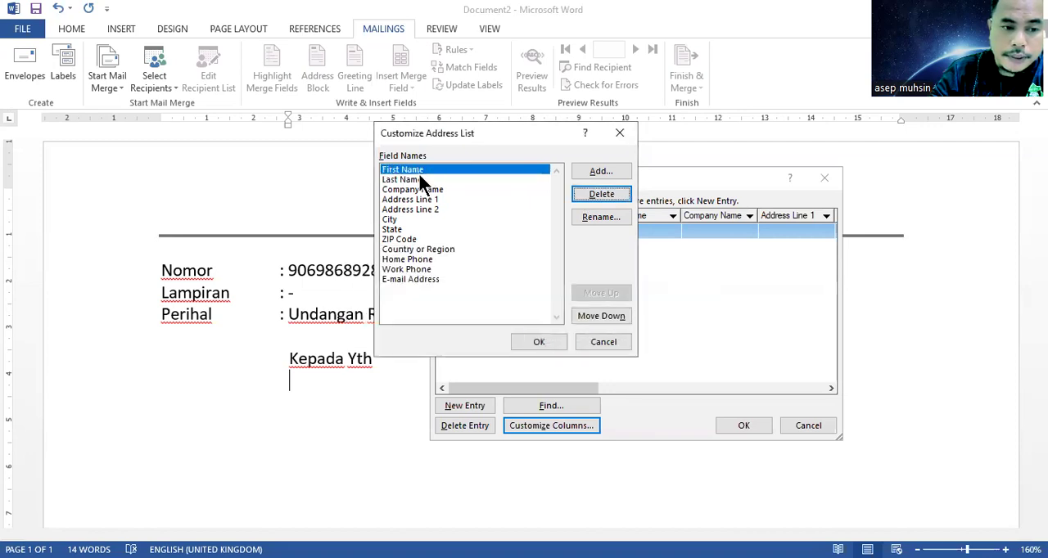
left_click(597, 193)
left_click(495, 330)
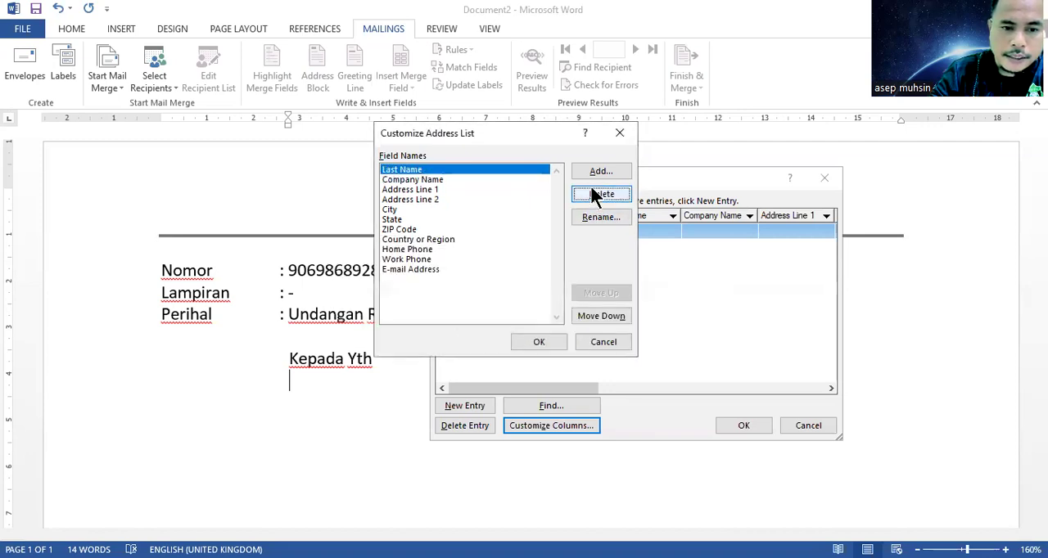
left_click(596, 194)
left_click(492, 330)
left_click(596, 195)
left_click(499, 330)
Step: Remove the Address Line 1, Address Line 2, City and State fields from the address list columns
left_click(593, 194)
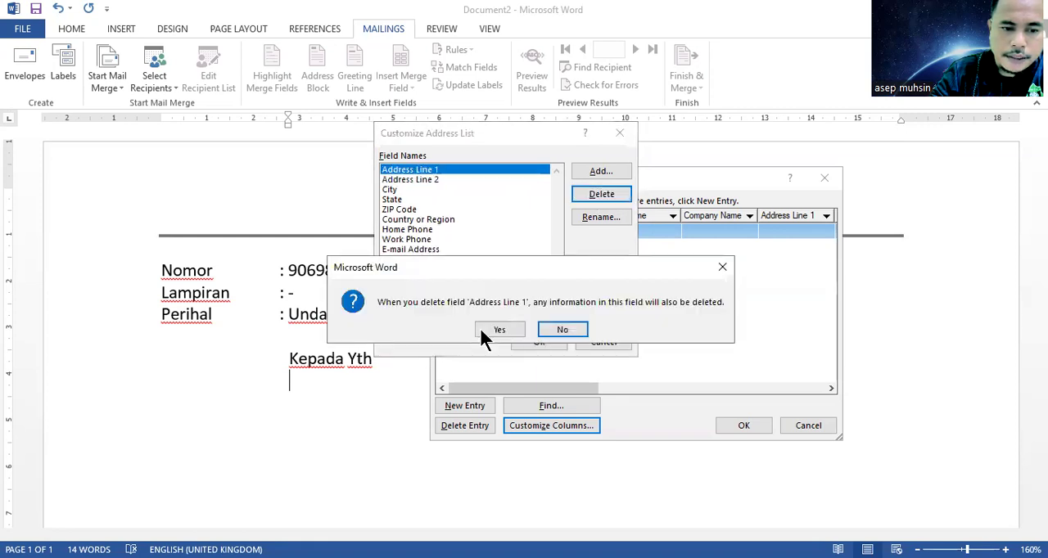
left_click(495, 330)
left_click(588, 194)
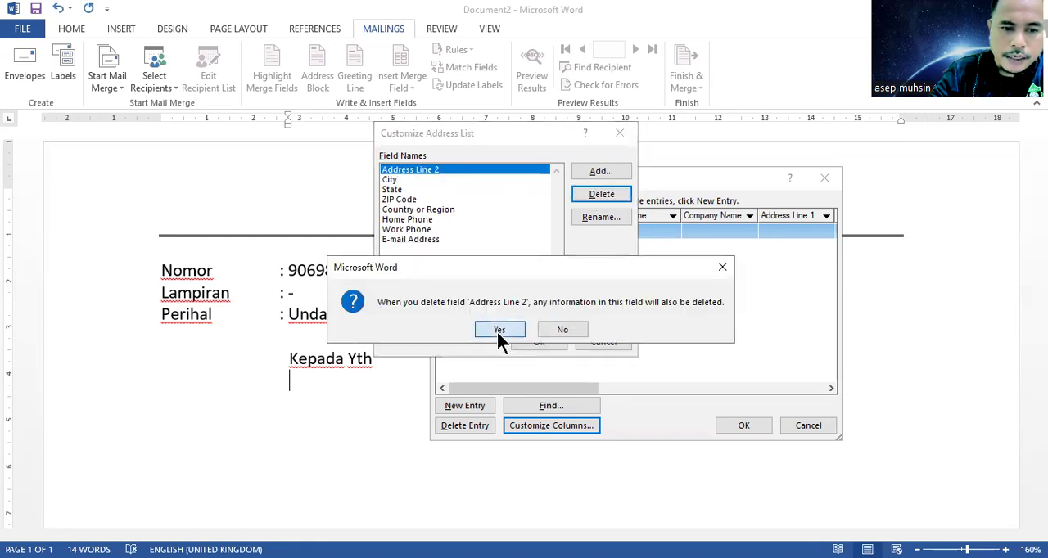
left_click(497, 331)
left_click(600, 194)
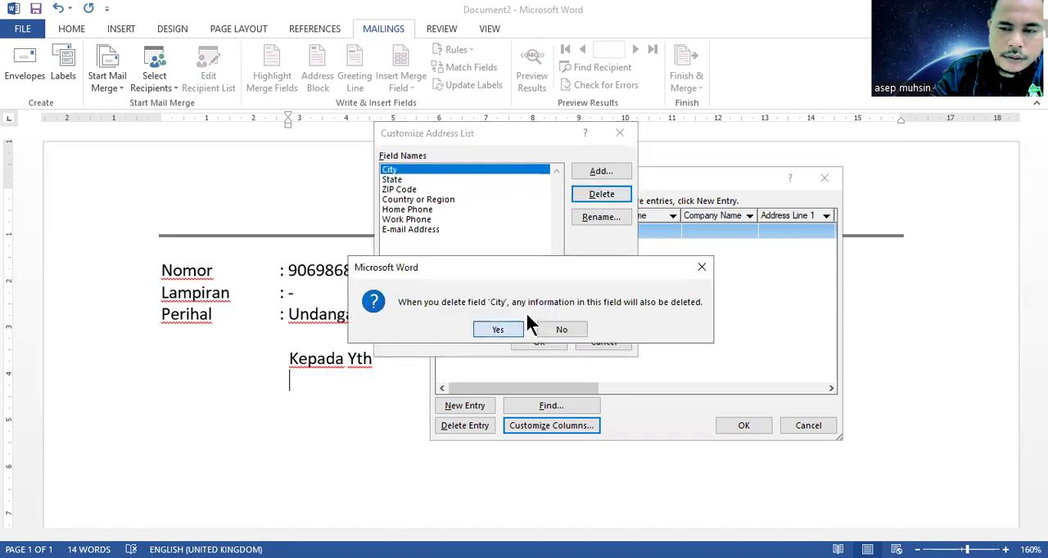
left_click(526, 329)
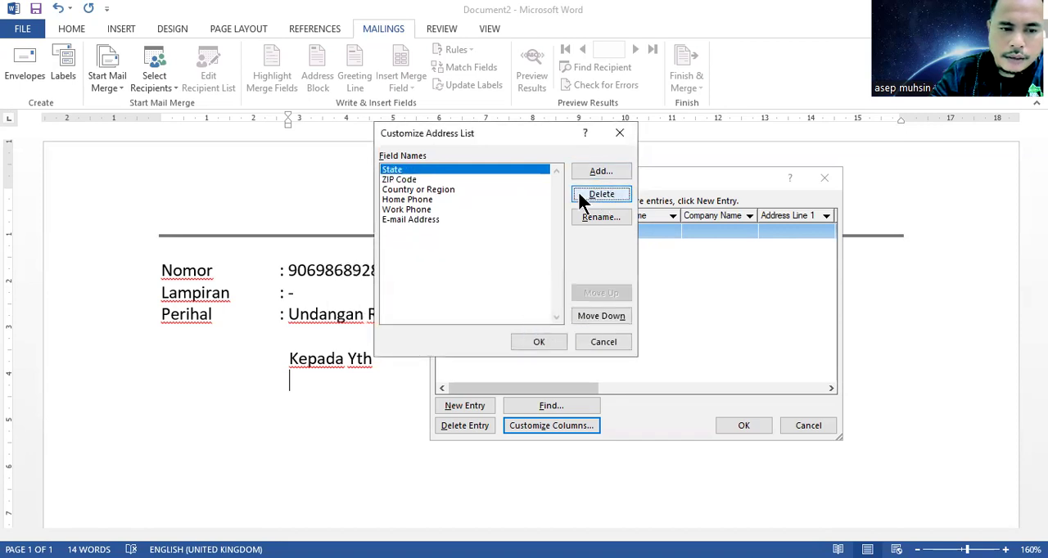
left_click(577, 191)
left_click(500, 331)
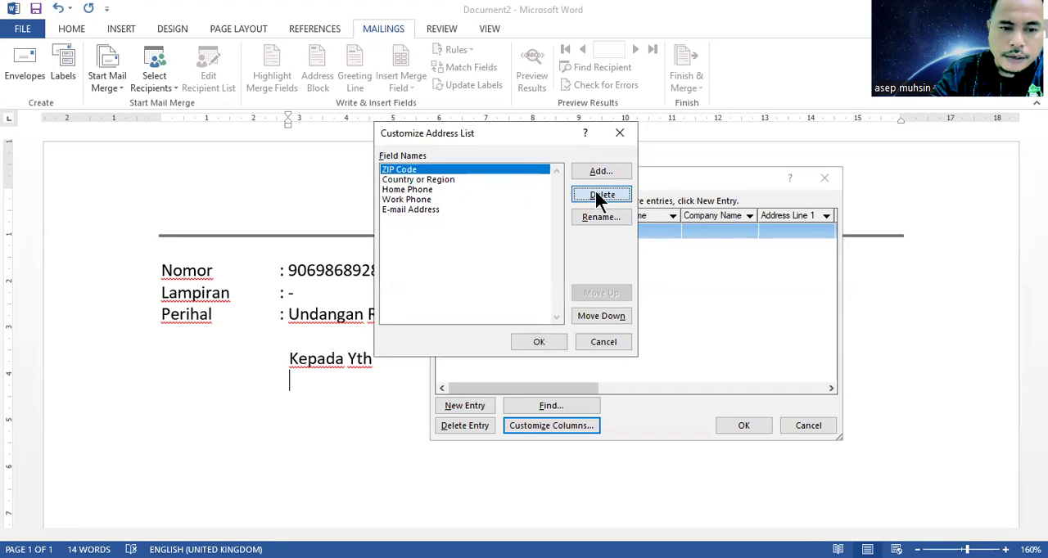
Step: Delete the ZIP Code, Country or Region and Home Phone fields from the address list columns
left_click(595, 194)
left_click(505, 329)
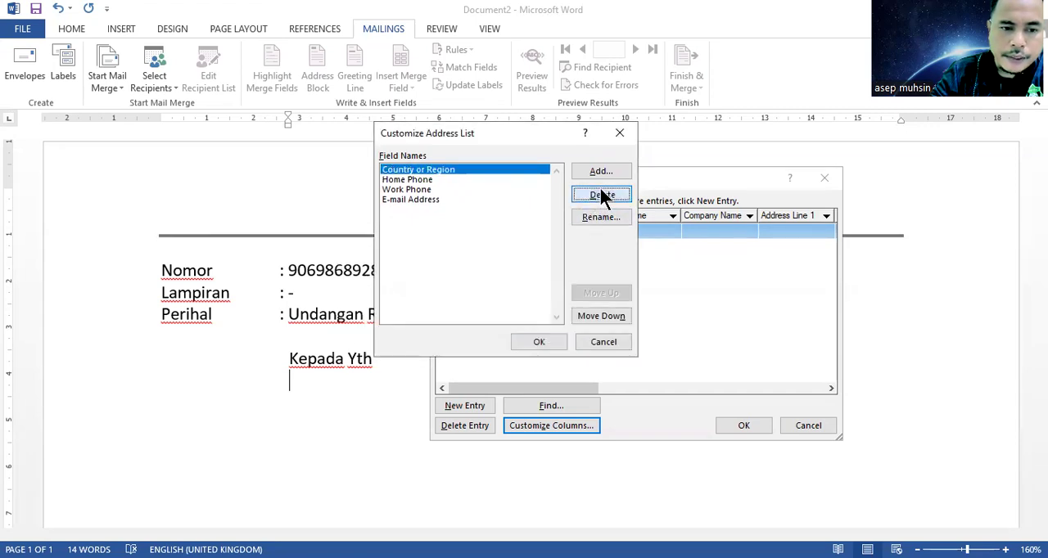
left_click(600, 194)
left_click(497, 327)
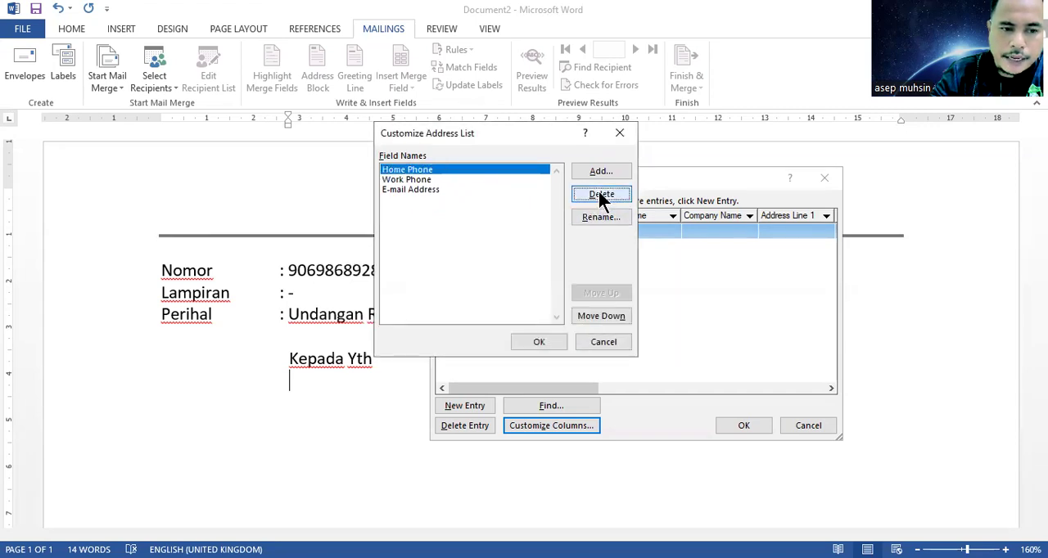
left_click(600, 197)
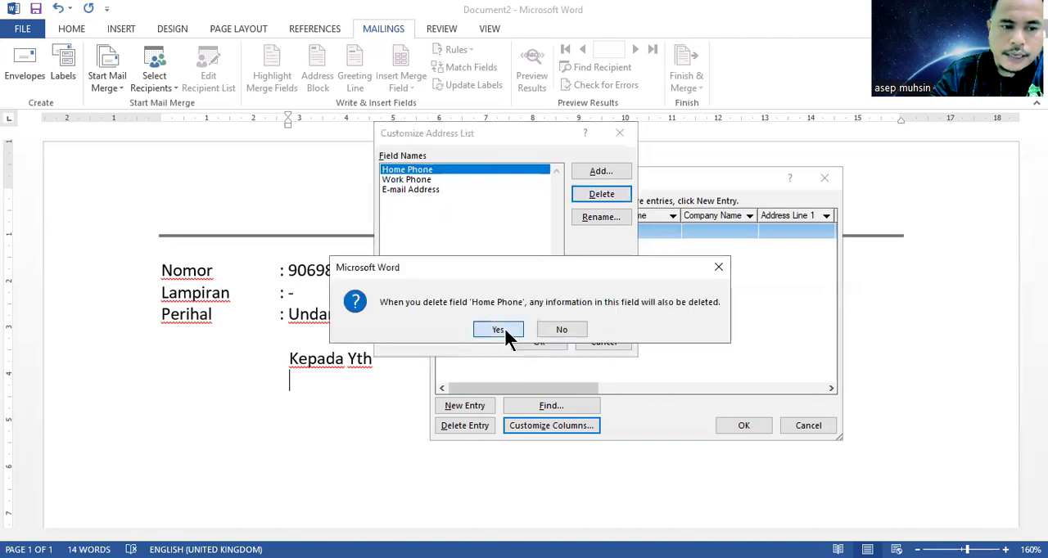
left_click(502, 330)
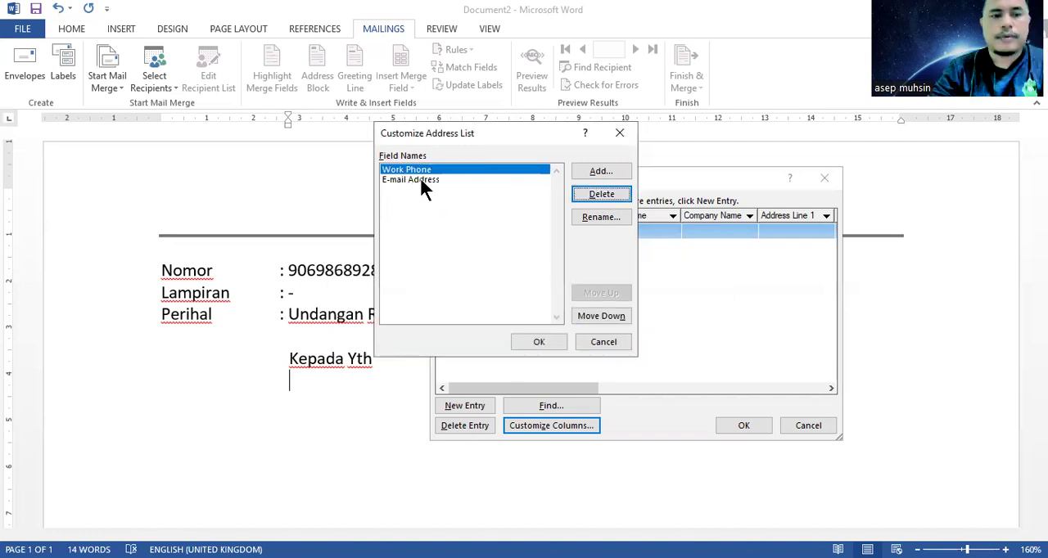
Step: Rename the Work Phone field to "Nama Lengkap" and the E-mail Address field to "Alamat"
left_click(589, 217)
type("Nama Lengkap")
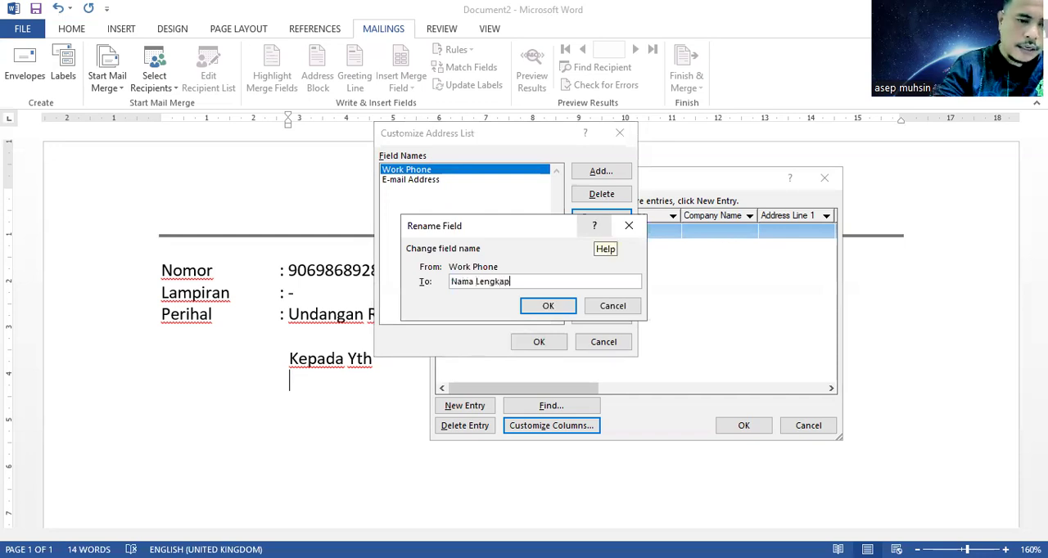
left_click(558, 307)
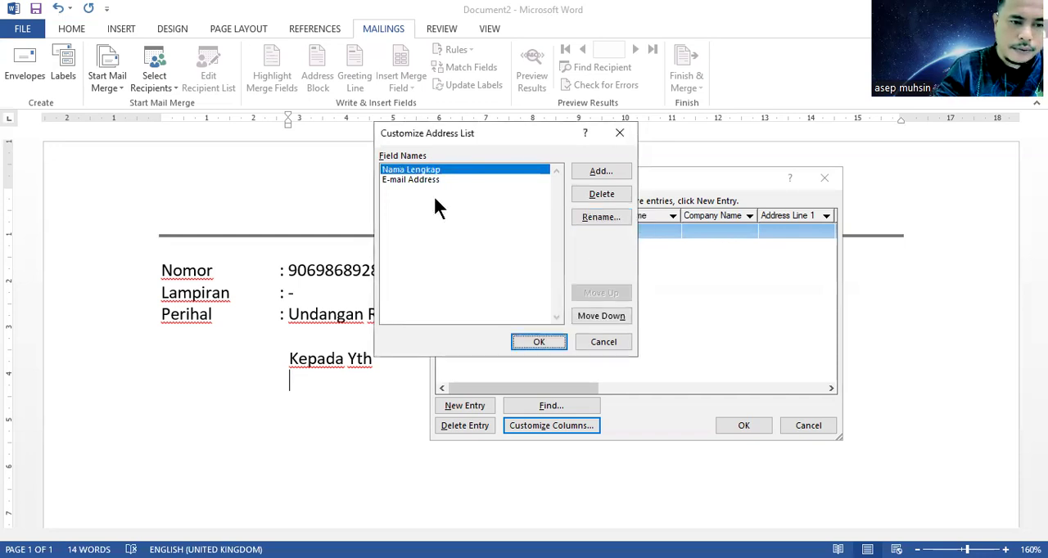
left_click(507, 213)
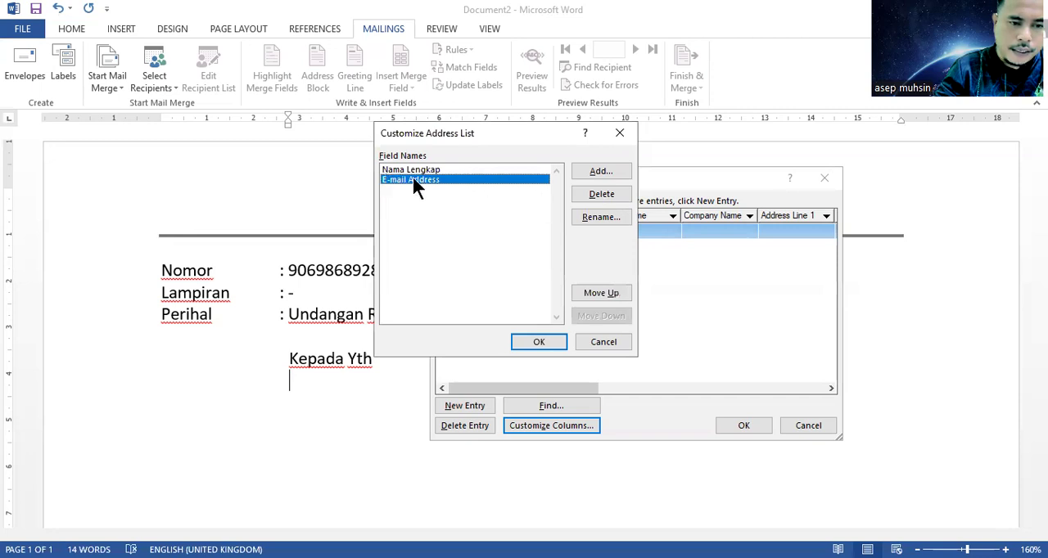
left_click(595, 217)
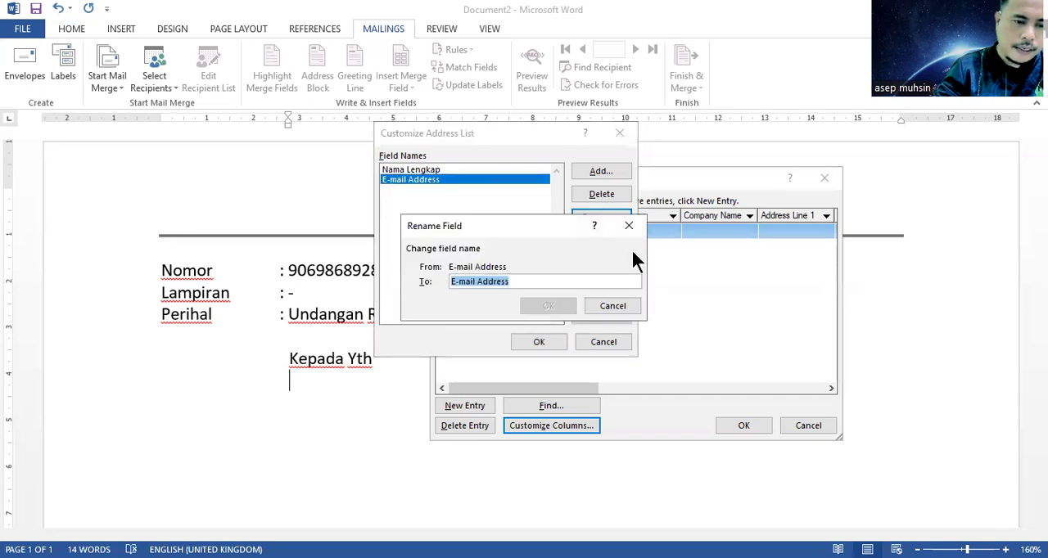
type("Alamat")
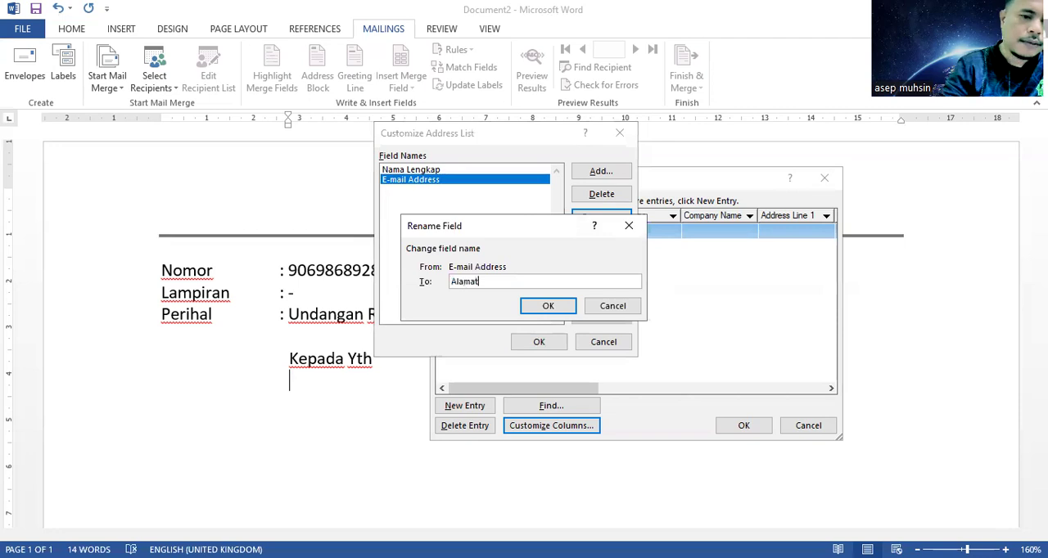
left_click(551, 307)
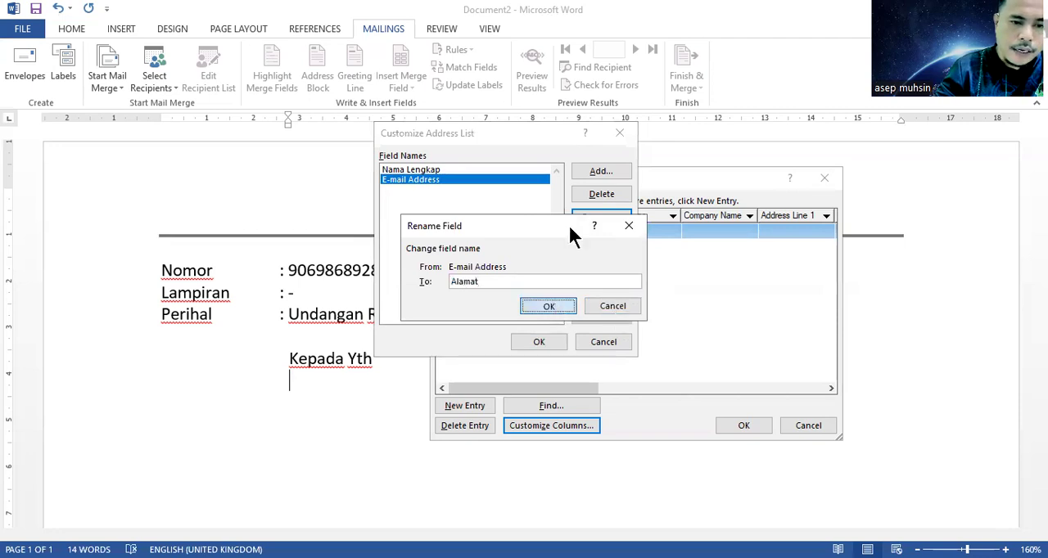
Step: Add a field named "Jabatan", place it between Nama Lengkap and Alamat, and accept the customized columns
left_click(598, 174)
type("Jabatan")
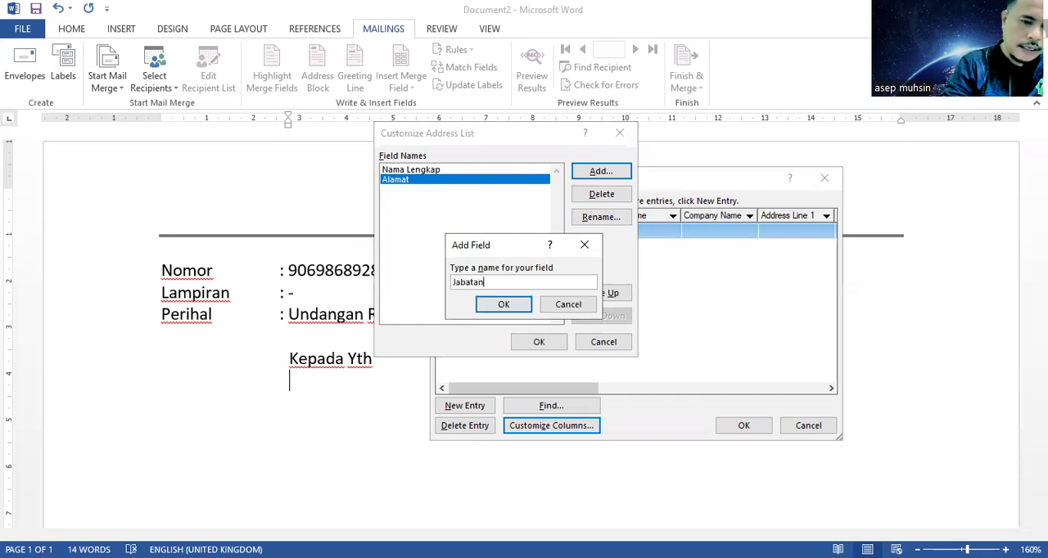
left_click(498, 303)
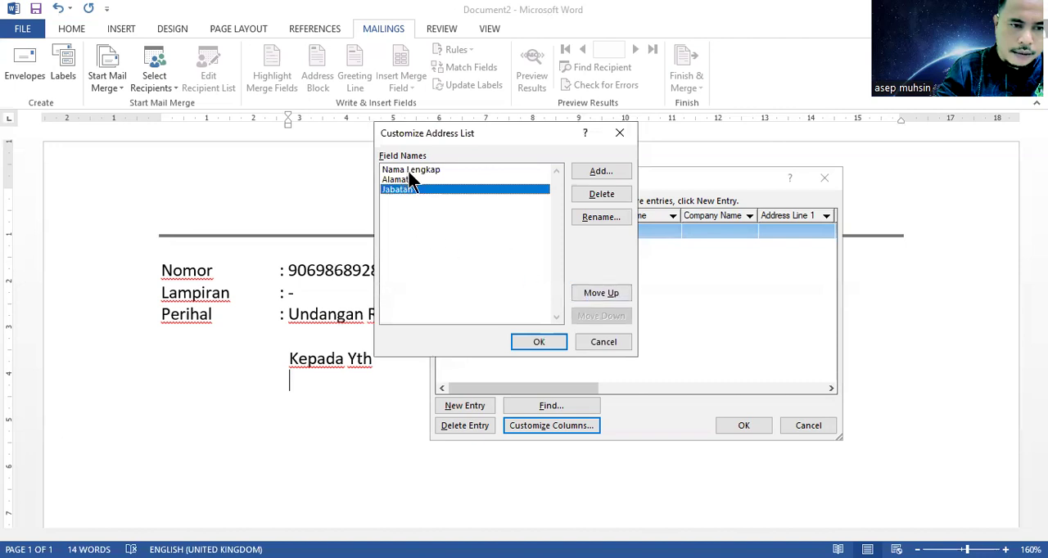
left_click(596, 291)
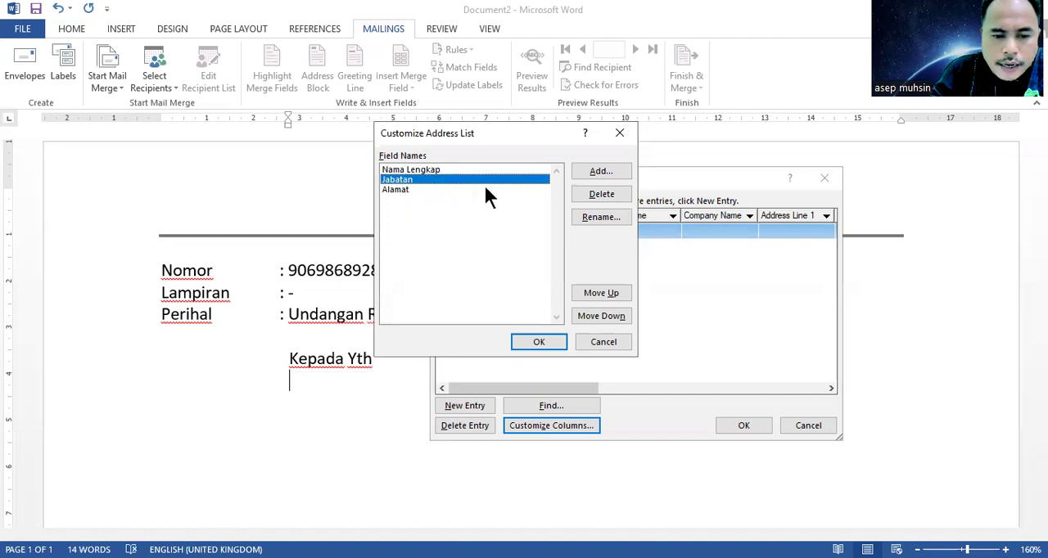
left_click(532, 338)
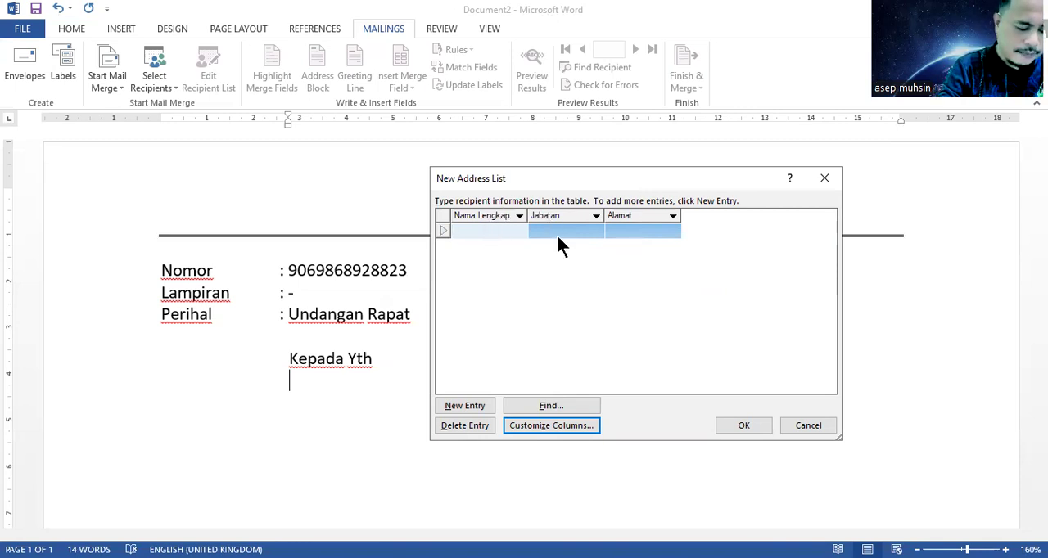
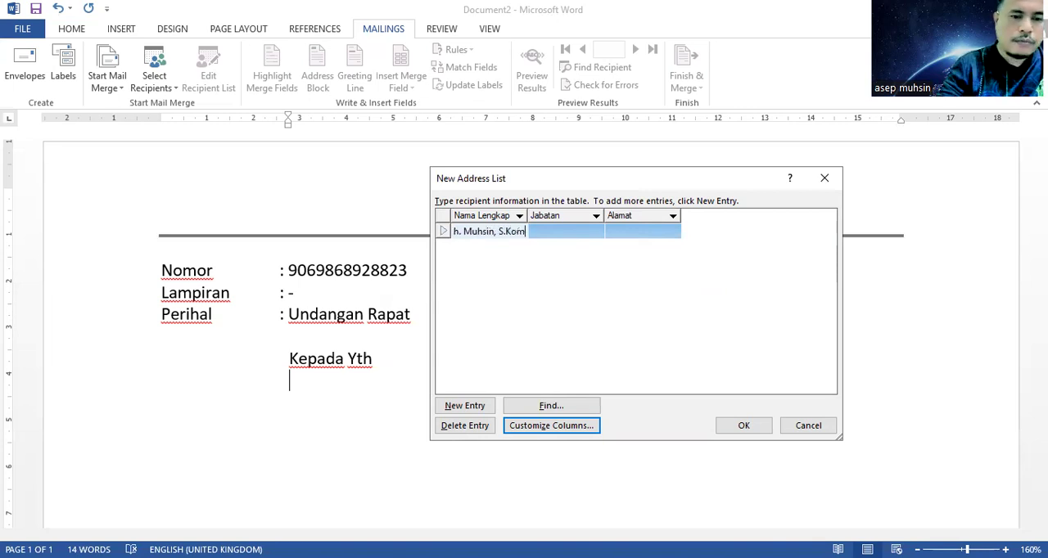
Step: Fill in the first recipient's Jabatan as "Kepala SMKS IT Nurul Huda Cianjur"
key("Tab")
type("Kepala SMKS")
type(" IT Nurul ")
type("huda")
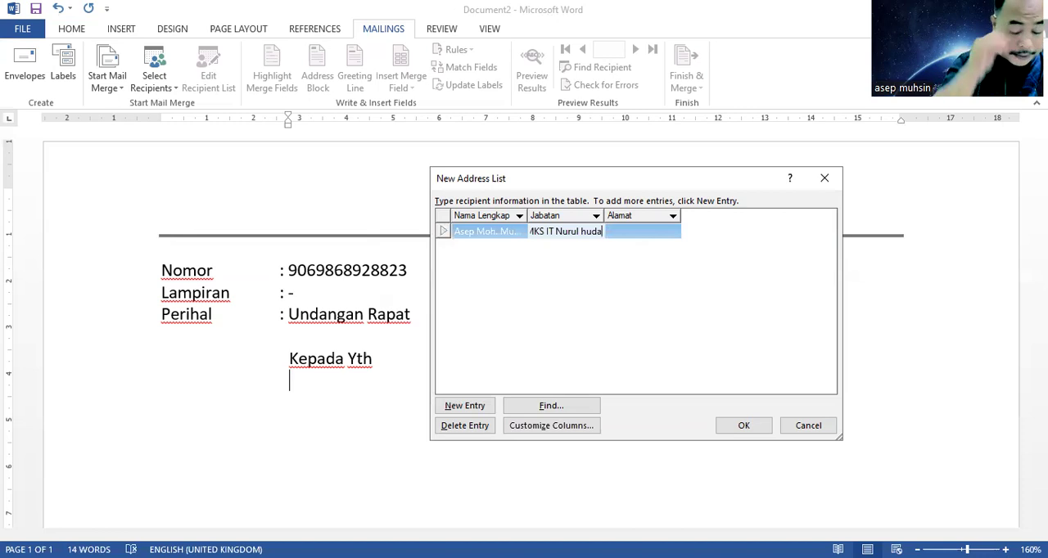
key("BackSpace")
key("BackSpace")
key("BackSpace")
key("BackSpace")
type("Huda Cianjur")
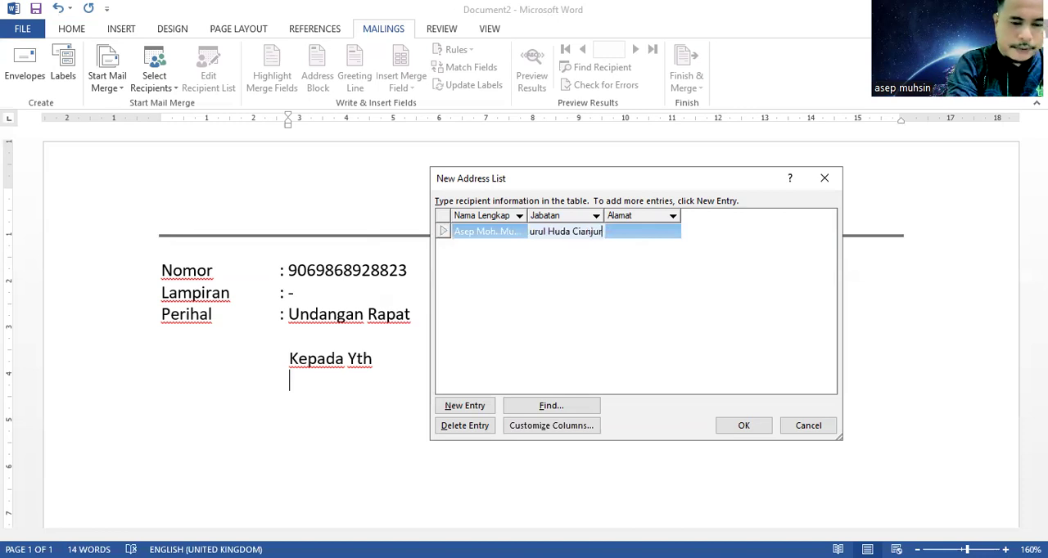
Step: Enter the first recipient's postal address in the Alamat column and add a second, blank entry
left_click(660, 234)
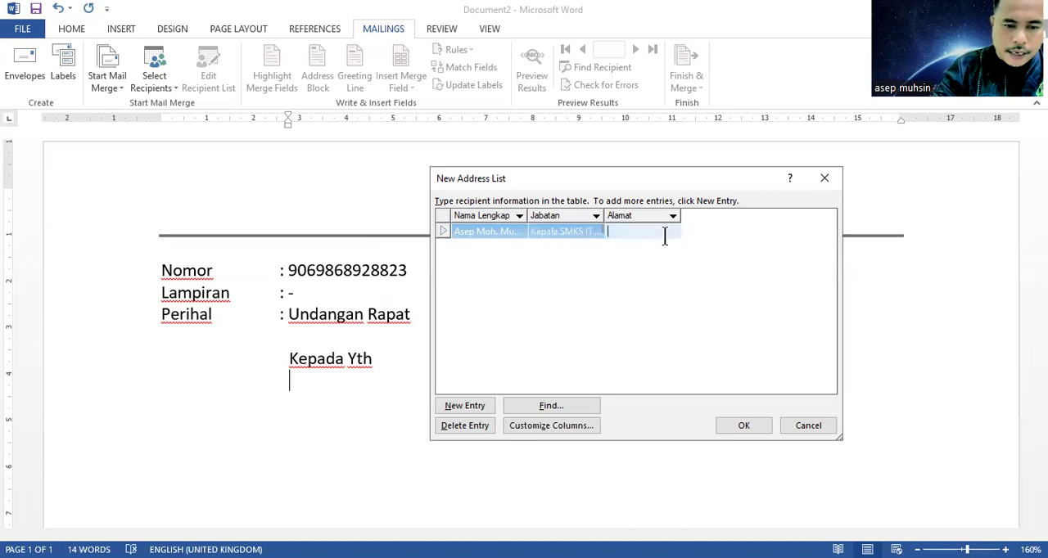
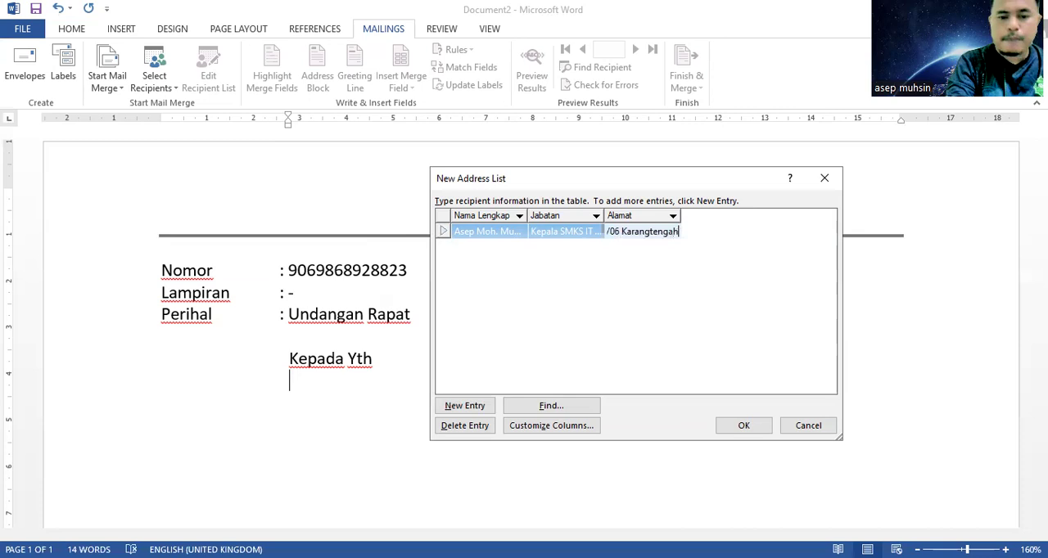
left_click(637, 249)
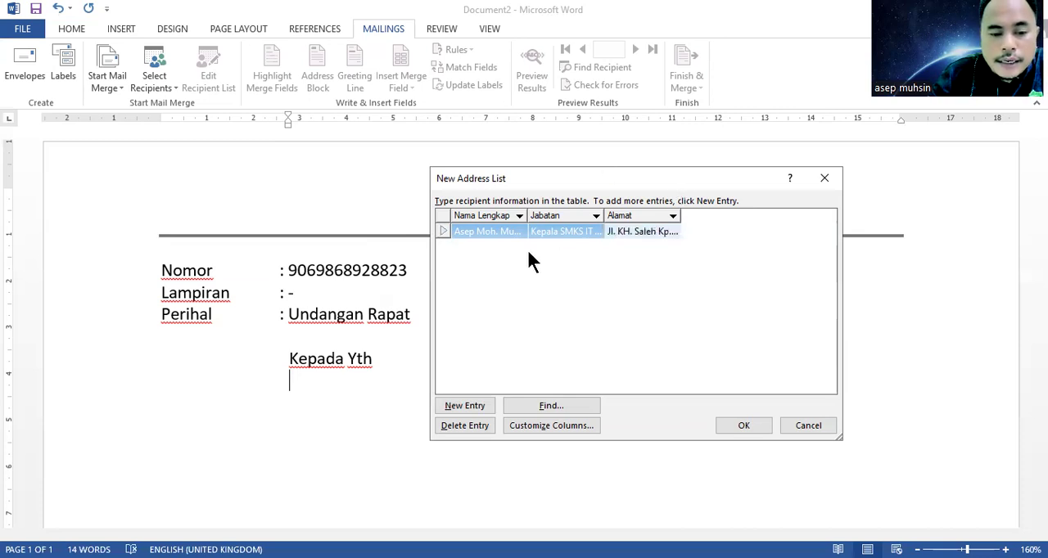
left_click(463, 407)
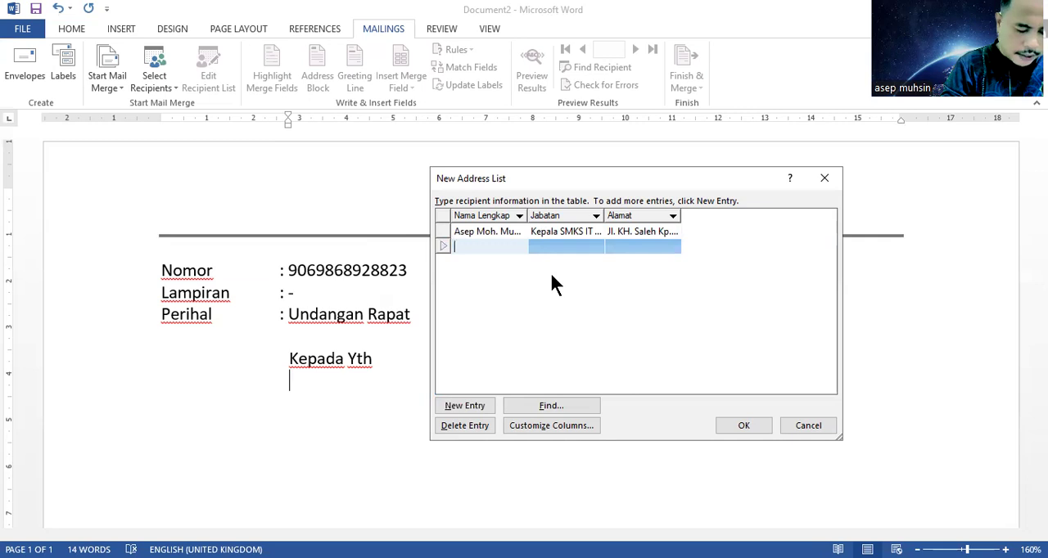
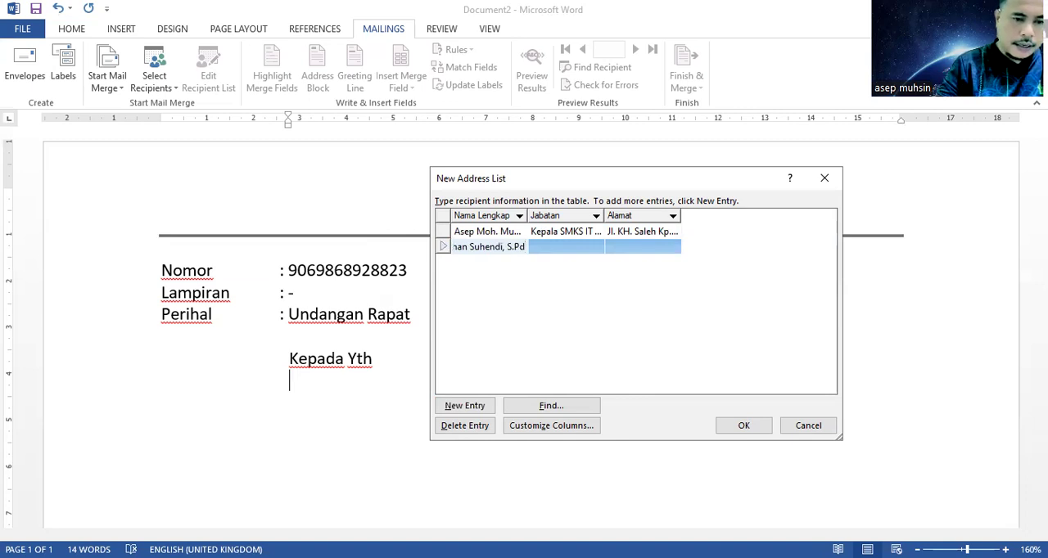
Step: Fill in the second recipient's Jabatan as "Wakil Kepala Bidang Humas SMK IT Nurul Huda"
key("Tab")
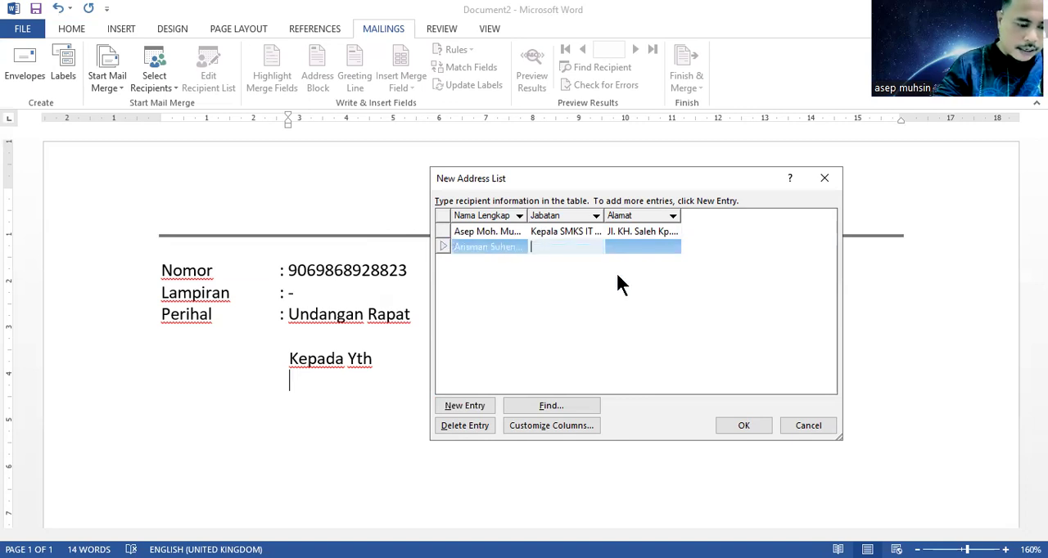
type("Wakil kepala")
key("BackSpace")
key("BackSpace")
key("BackSpace")
key("BackSpace")
key("BackSpace")
key("BackSpace")
type("Kep")
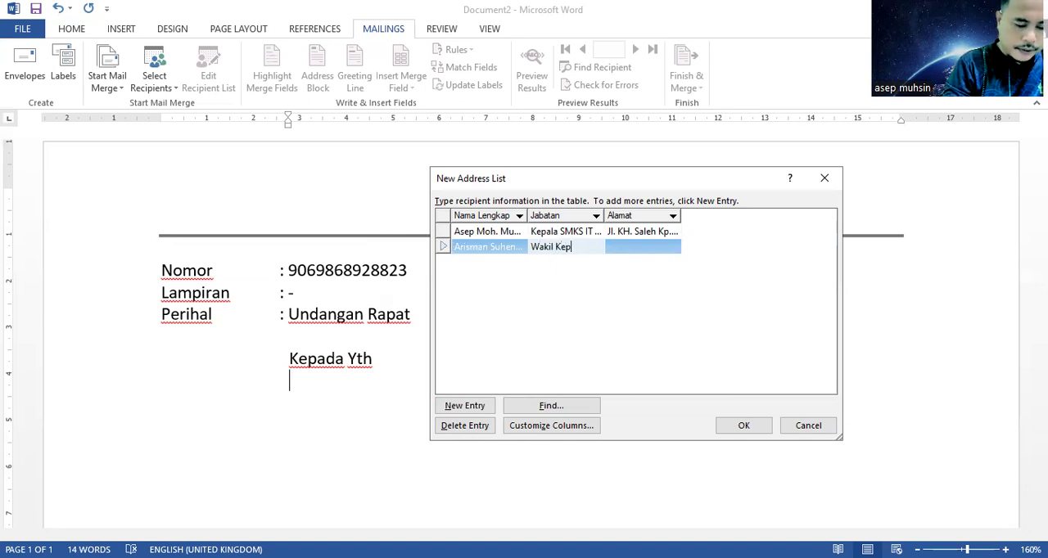
type("ala Bidang Hu")
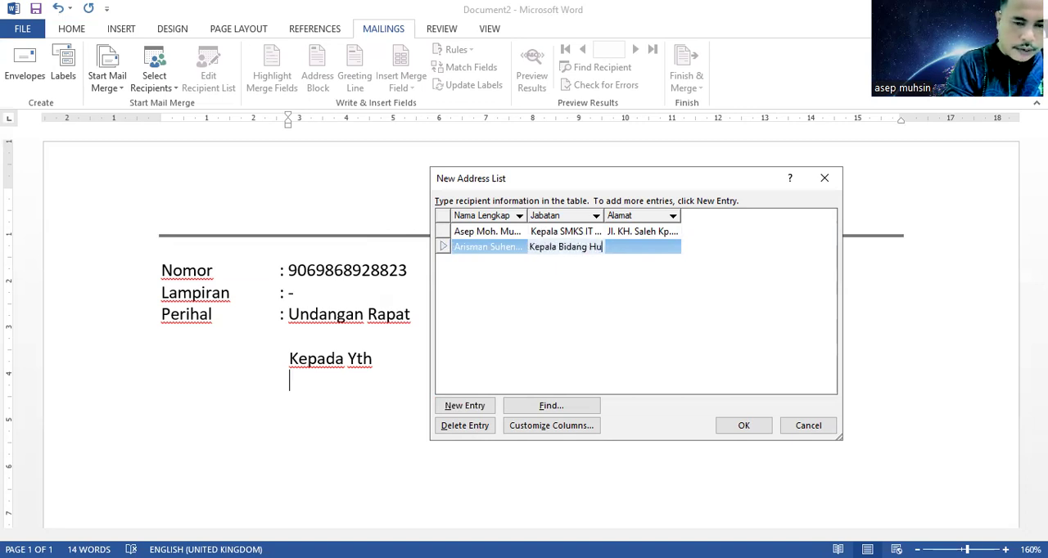
type("mas SMK")
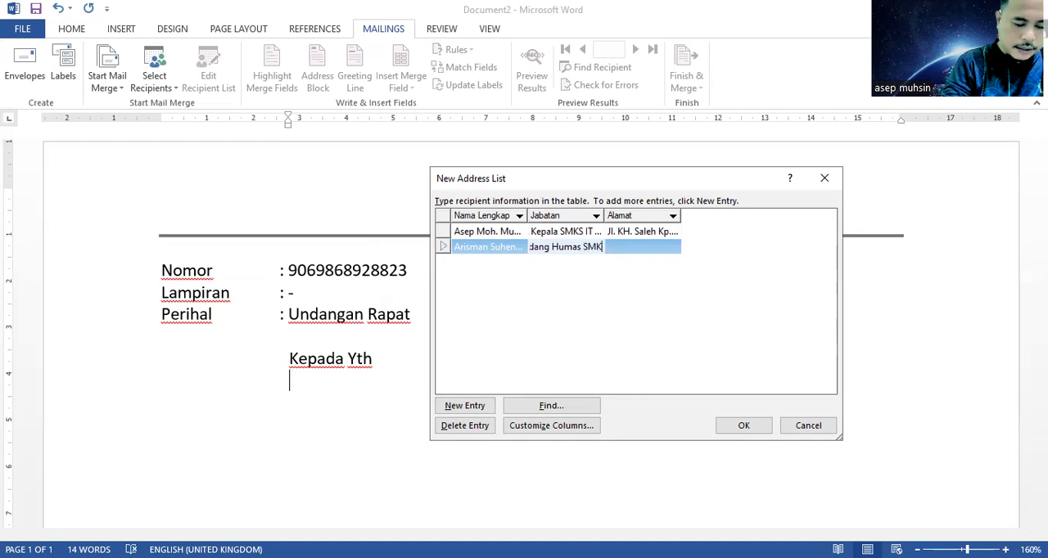
type(" IT Nurul Huda")
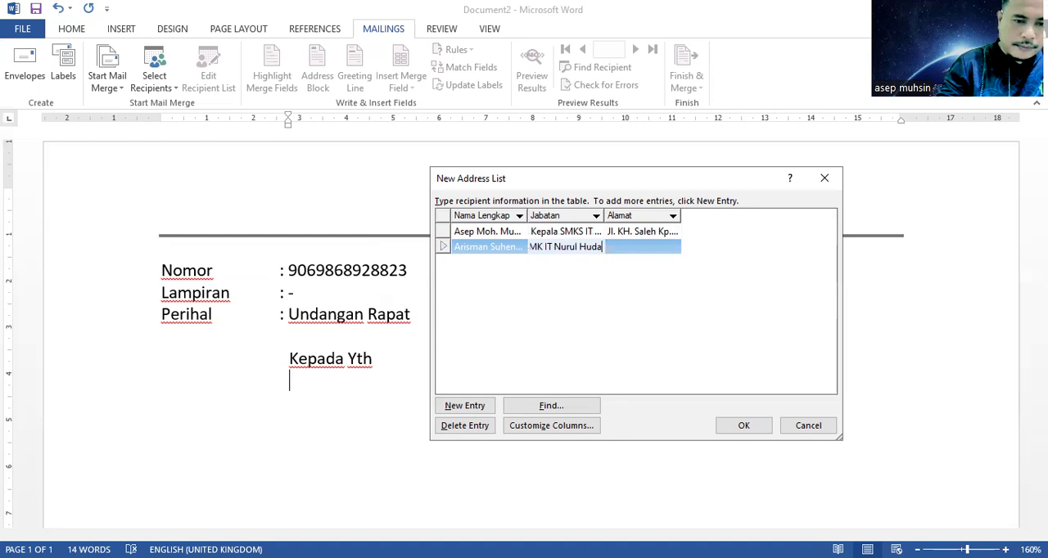
Step: Enter the second recipient's postal address in the Alamat column and add a third, blank entry
left_click(620, 247)
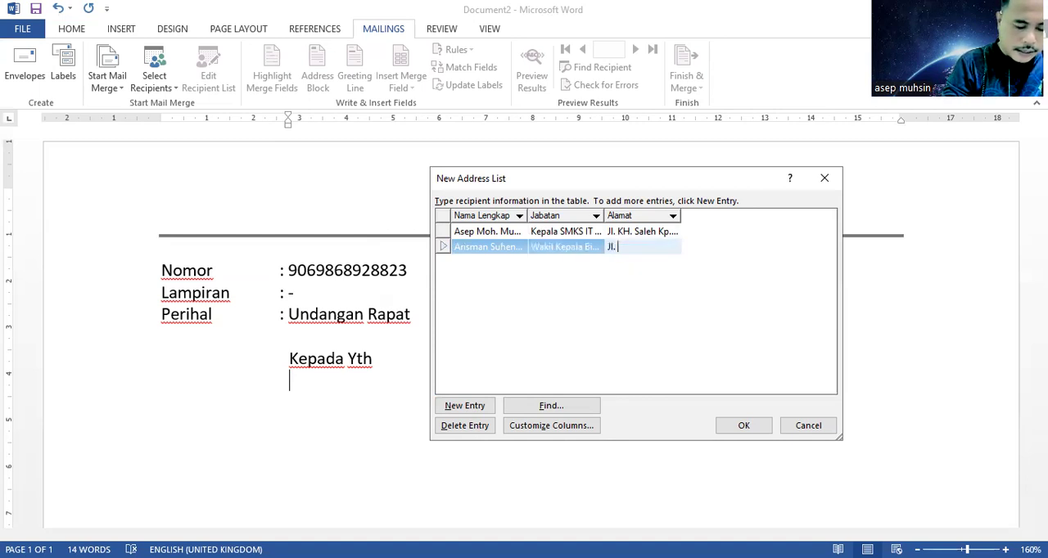
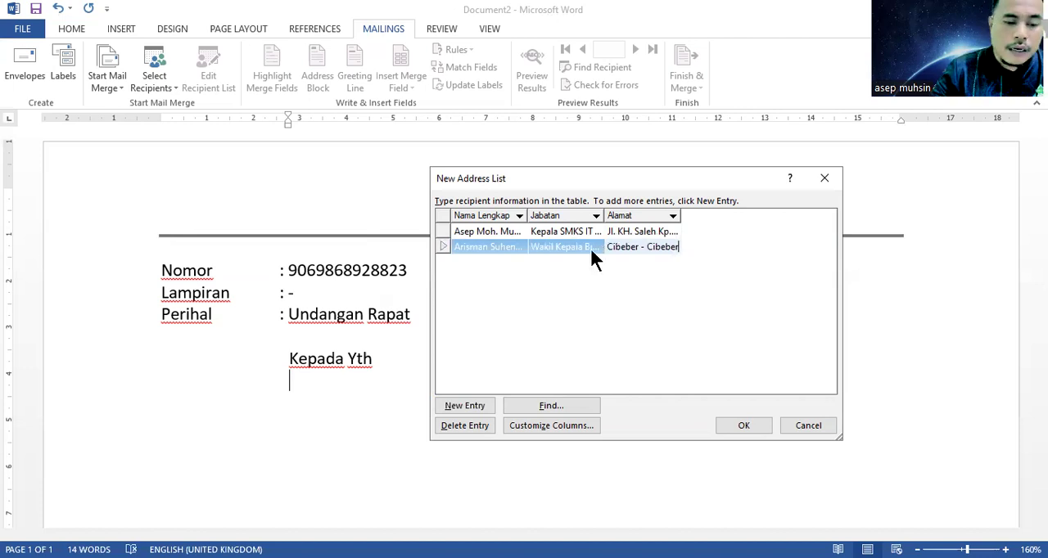
left_click(462, 407)
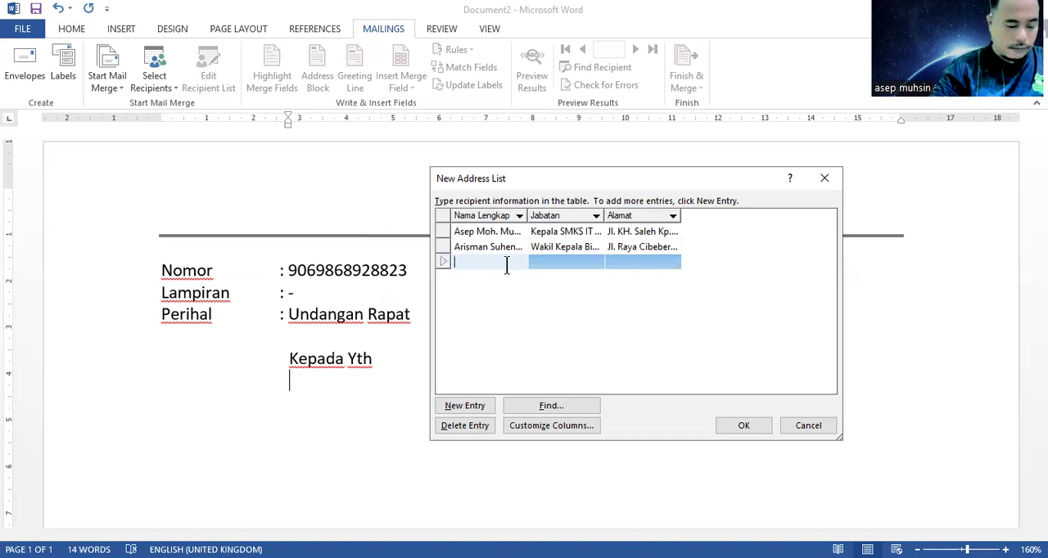
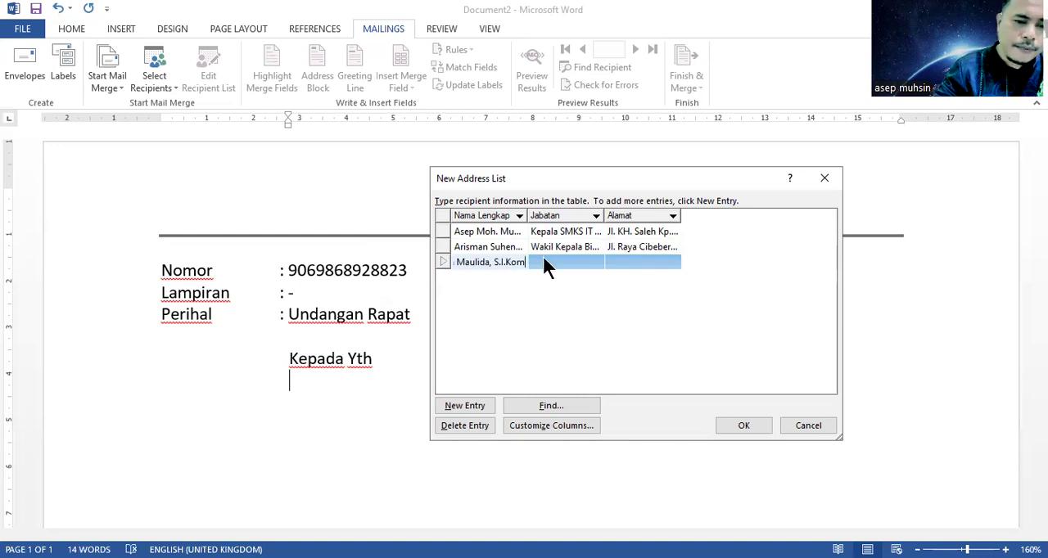
Step: Fill in the third recipient's Jabatan as "Kepala Tata Usaha SMKS IT Nurul Huda"
key("Tab")
type("Kepala Tata Usaha")
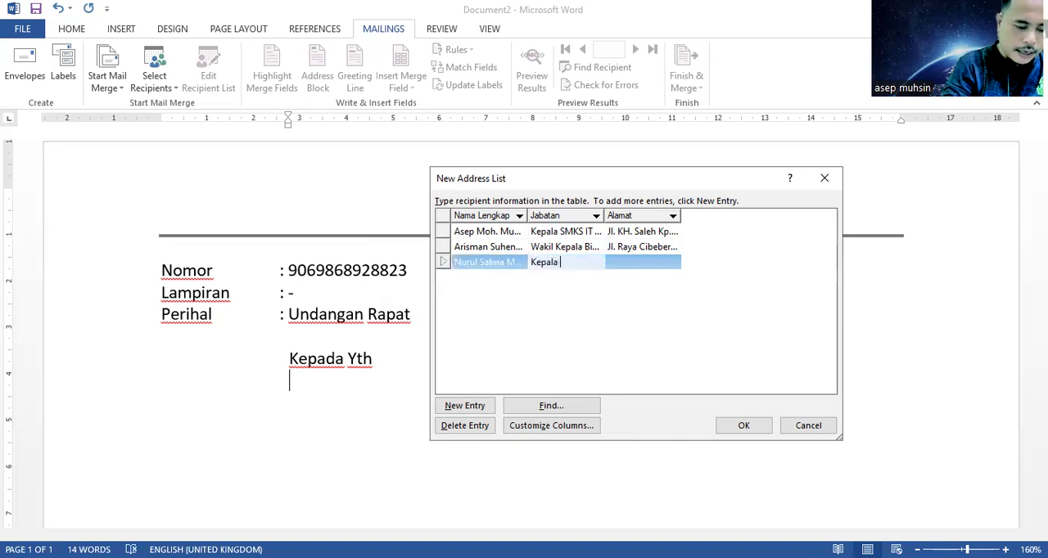
type(" SM")
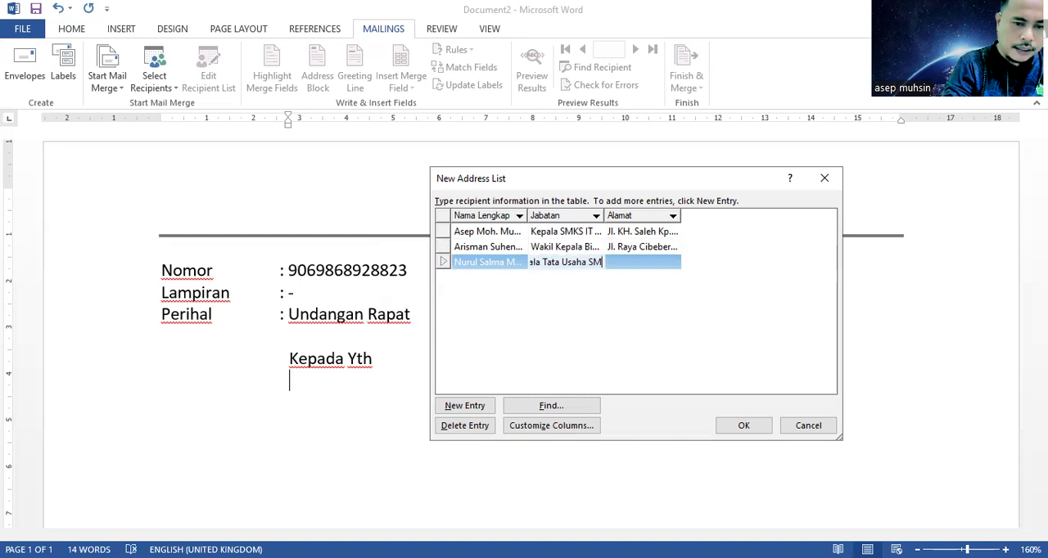
type("KS IT Nurul Huda")
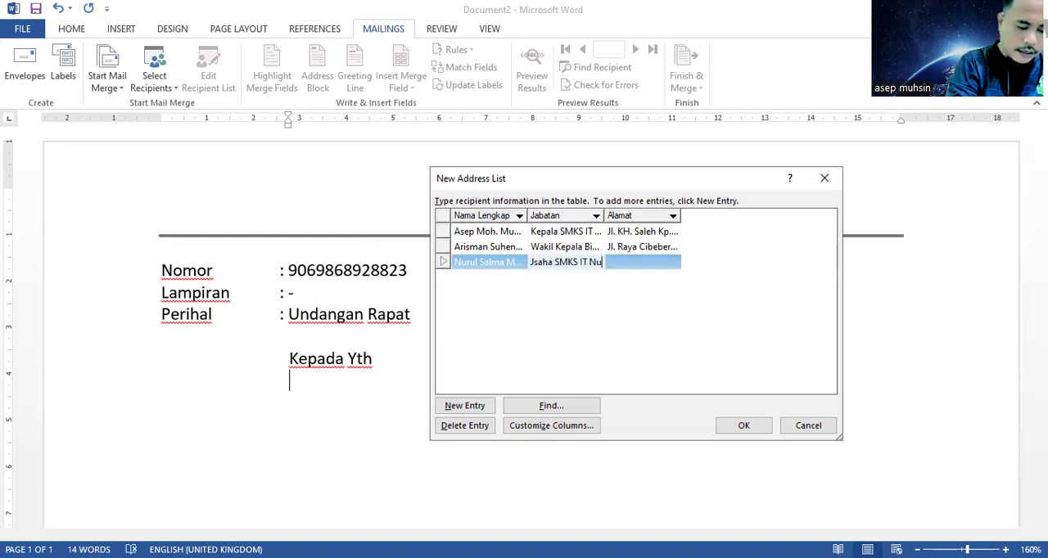
Step: Enter the third recipient's postal address in the Alamat column and add a fourth, blank entry
left_click(646, 262)
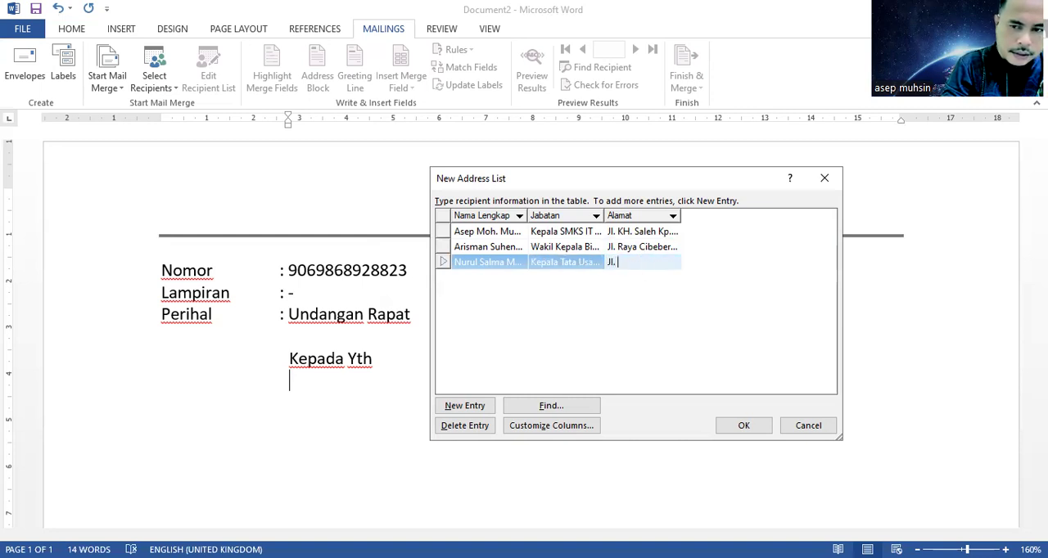
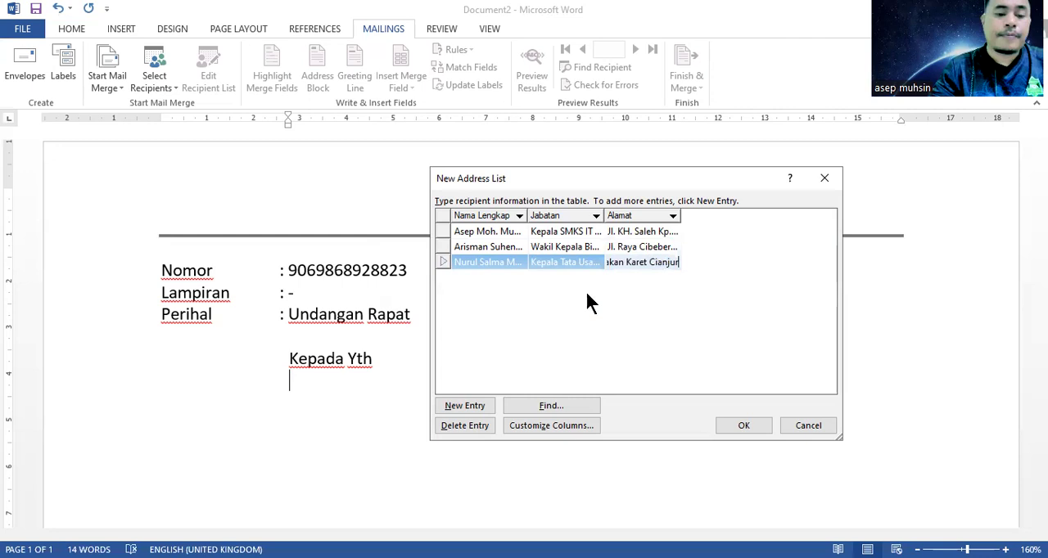
left_click(585, 289)
left_click(471, 406)
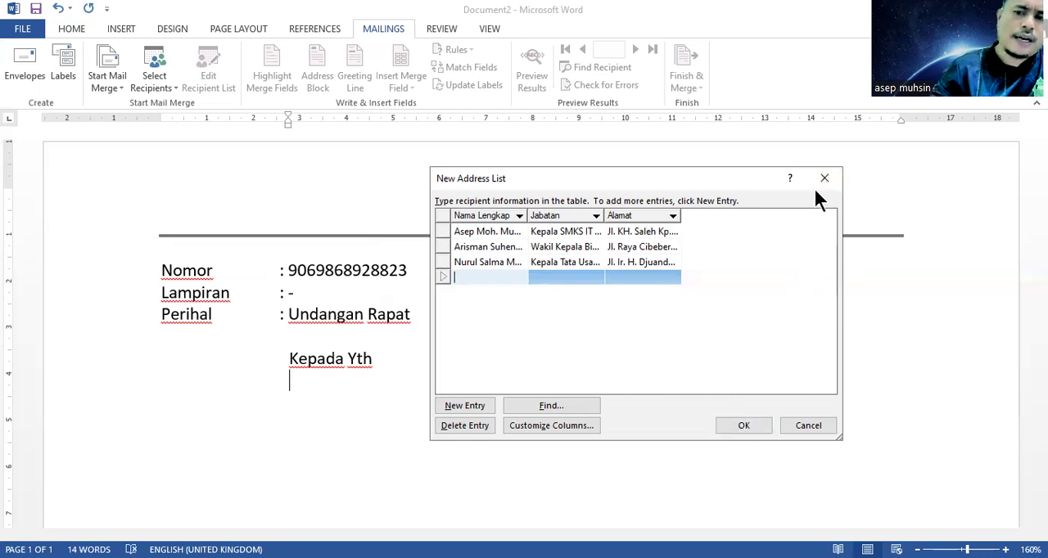
Step: Accept the completed address list and choose the Documents folder as its save location
left_click(741, 425)
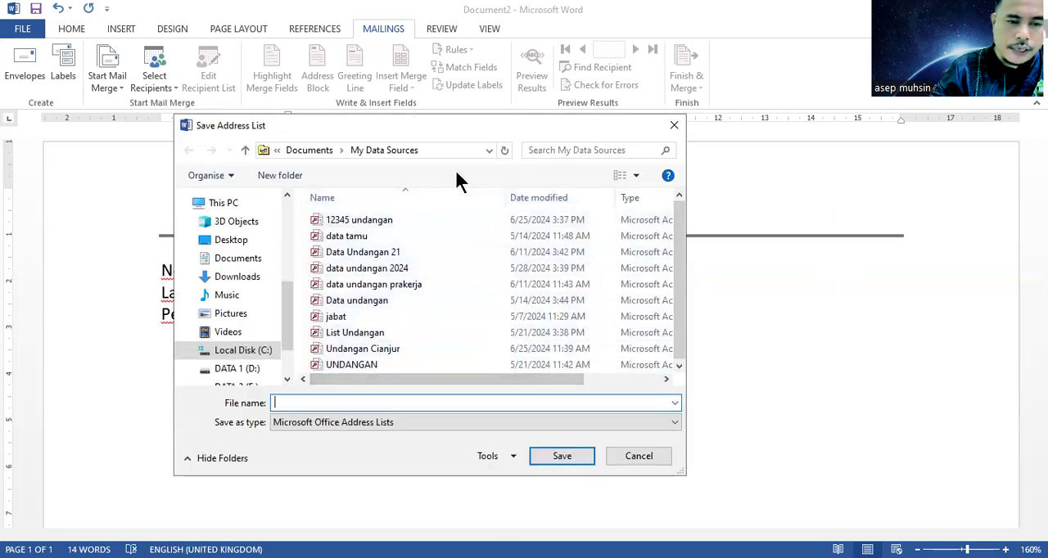
left_click(619, 72)
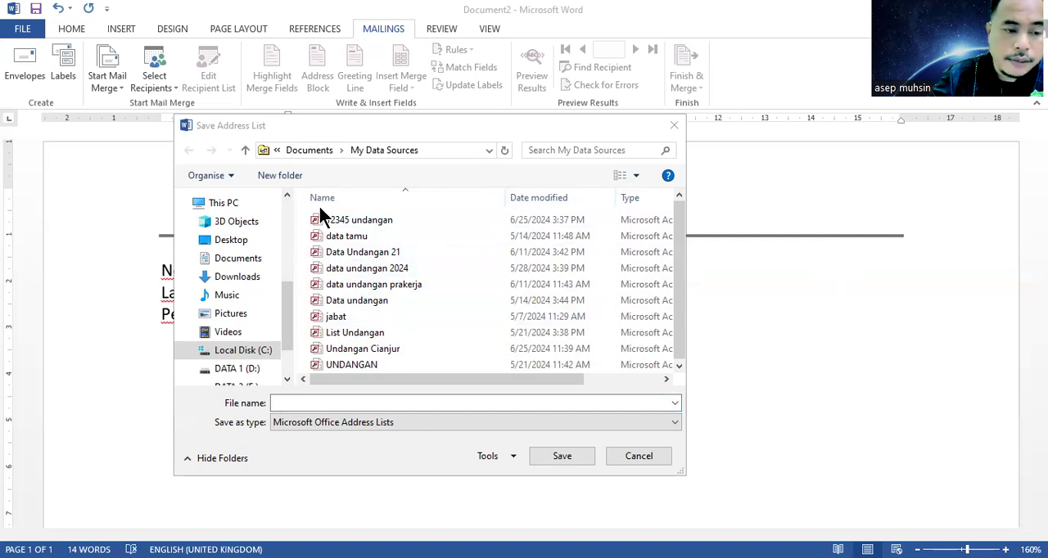
left_click(244, 266)
Step: Enter "database surat 01" as the file name for the address list
left_click(318, 402)
type("database surat")
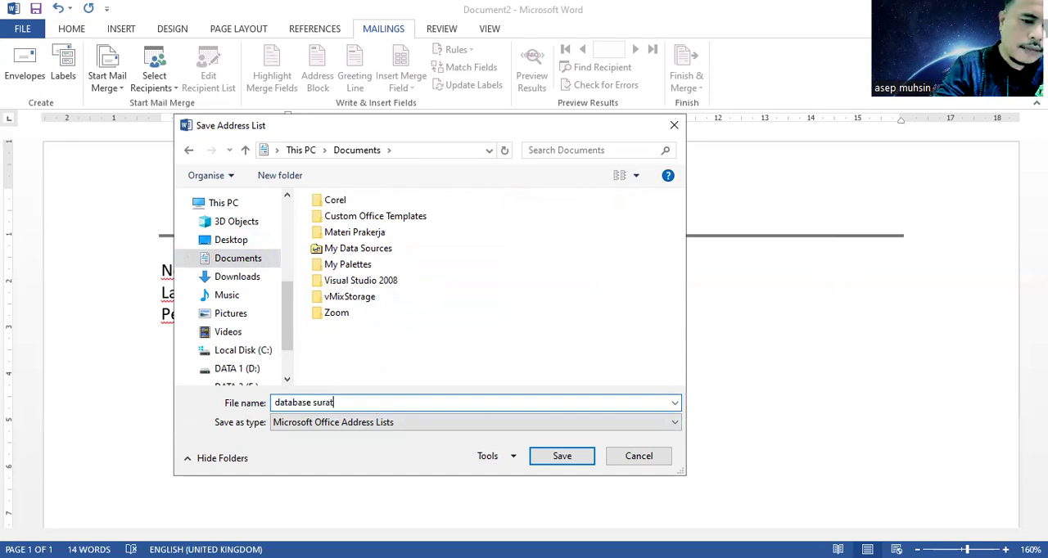
type(" 01")
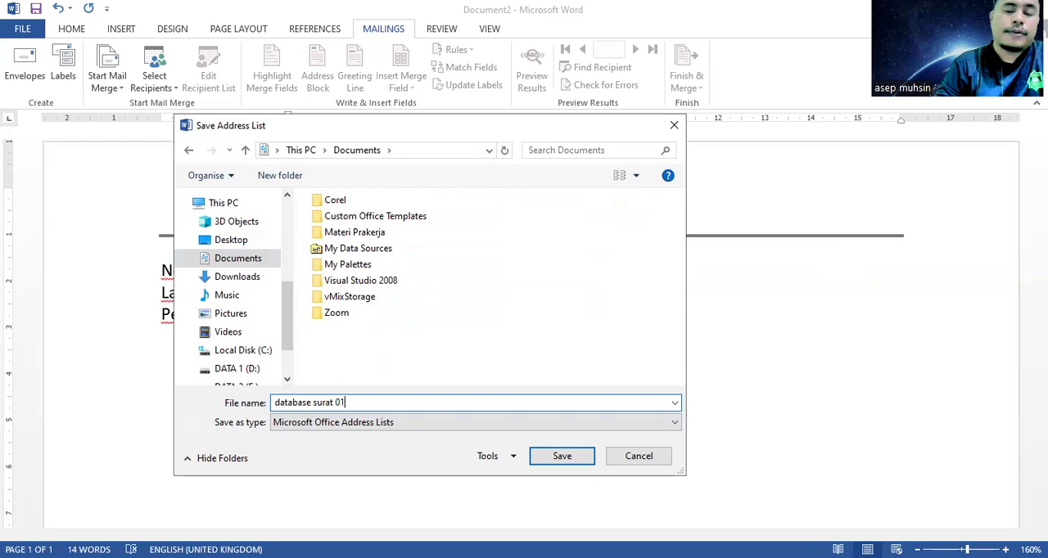
Step: Change the address list's file name to "daftar undangan" and save it in the Documents folder
key("BackSpace")
key("BackSpace")
key("BackSpace")
key("BackSpace")
key("BackSpace")
key("BackSpace")
key("BackSpace")
key("BackSpace")
key("BackSpace")
key("BackSpace")
key("BackSpace")
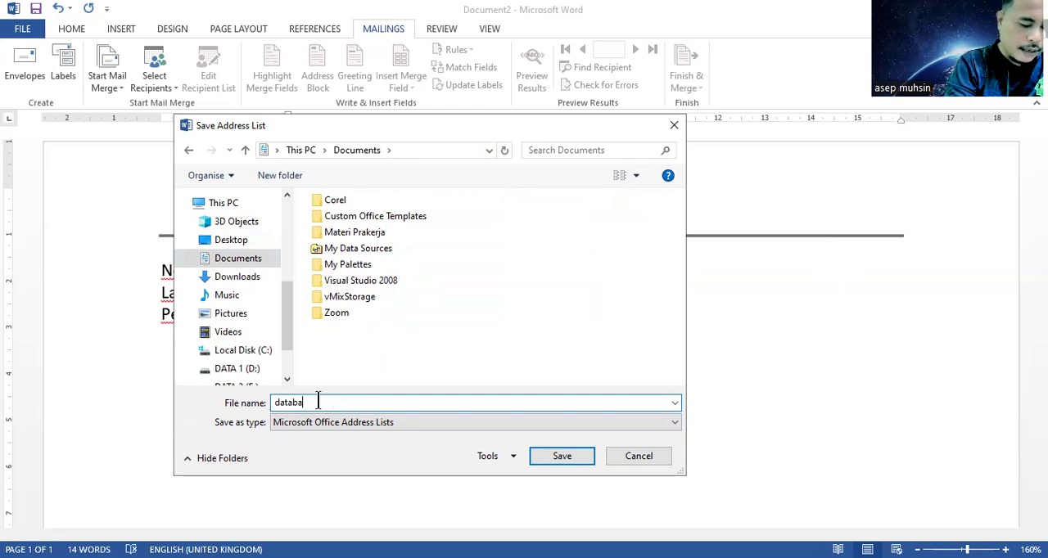
key("BackSpace")
key("BackSpace")
key("BackSpace")
key("BackSpace")
type("ftar undangan")
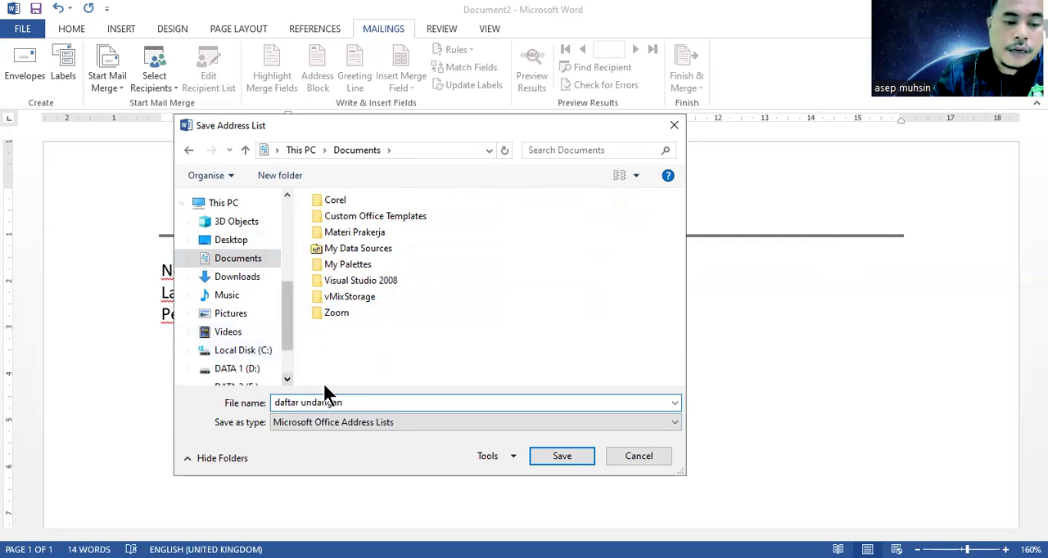
left_click(561, 456)
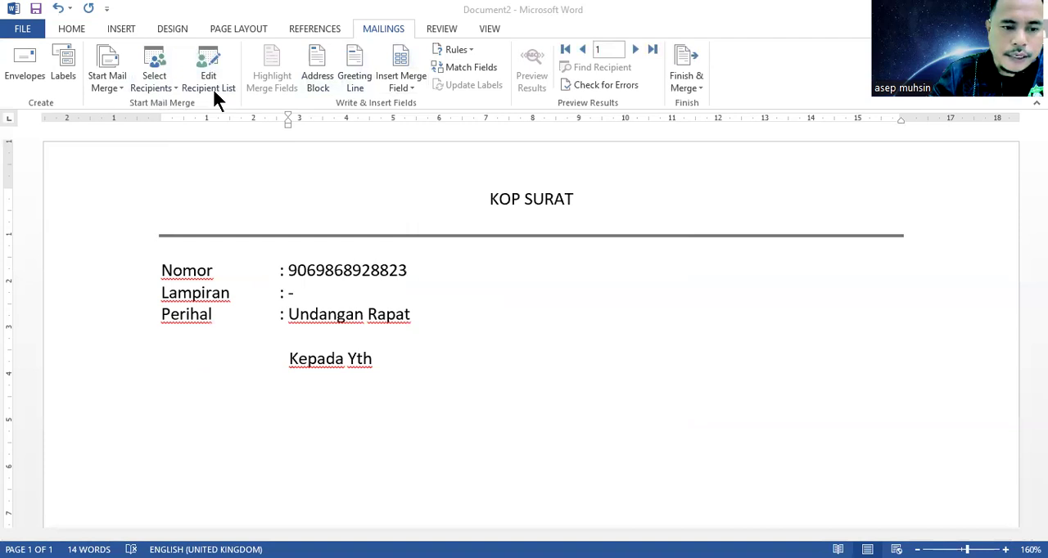
left_click(336, 379)
type("Bapak")
key("BackSpace")
key("BackSpace")
key("BackSpace")
key("BackSpace")
key("BackSpace")
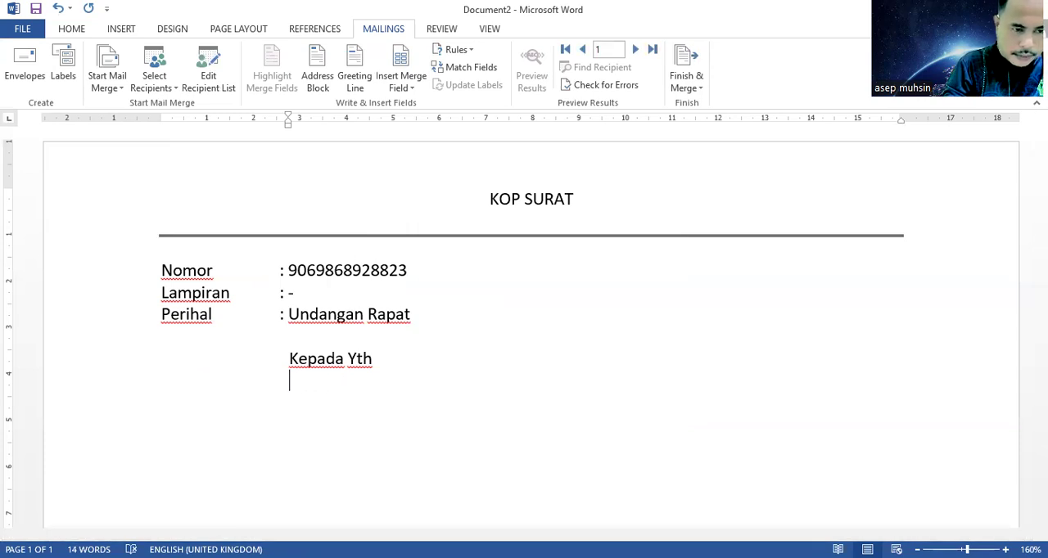
Step: Write the placeholder "<<Nama Lengkap>>" under "Kepada Yth", checking the field name in the mail merge recipient list
type("<<")
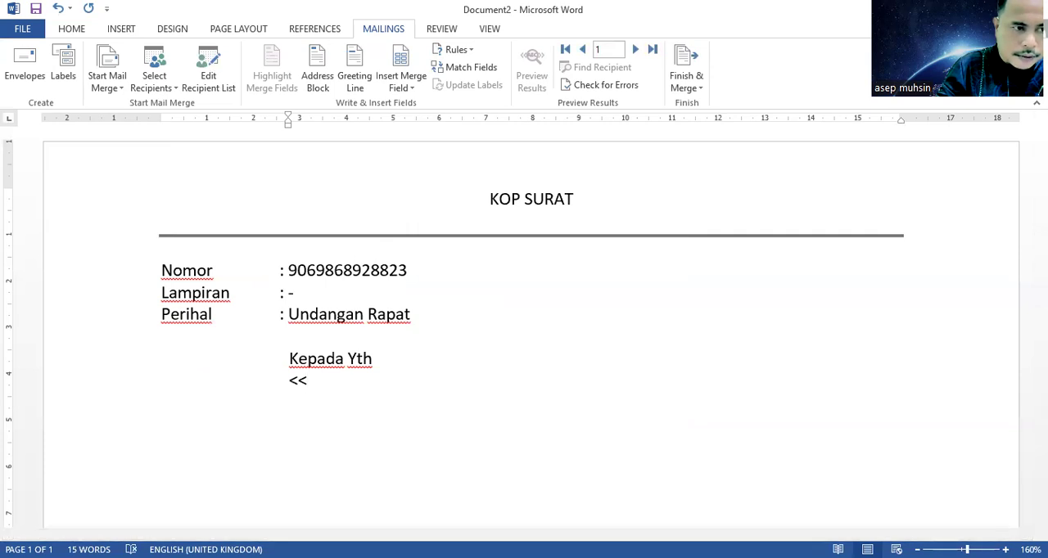
left_click(203, 80)
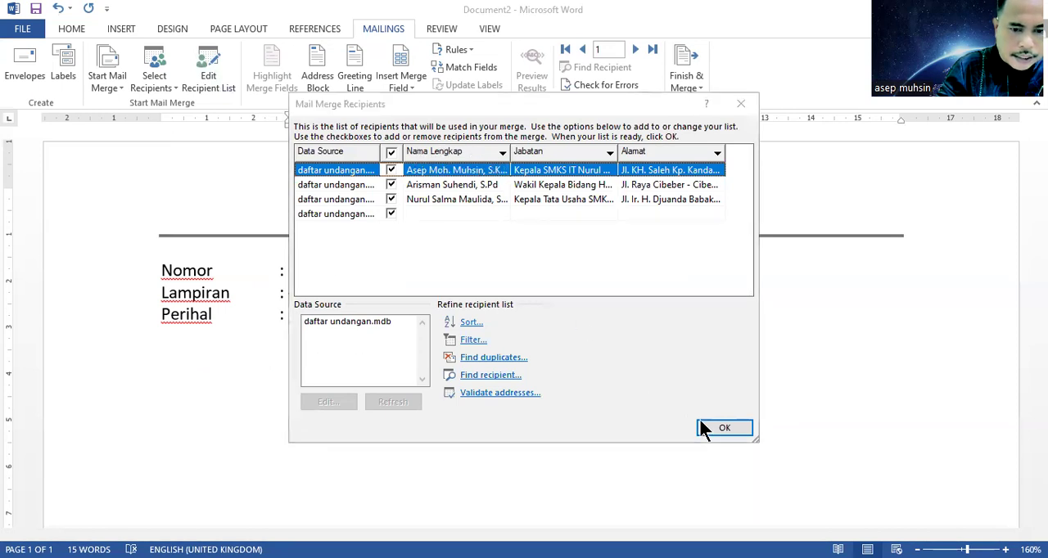
left_click(725, 429)
type("Nama Lengkap")
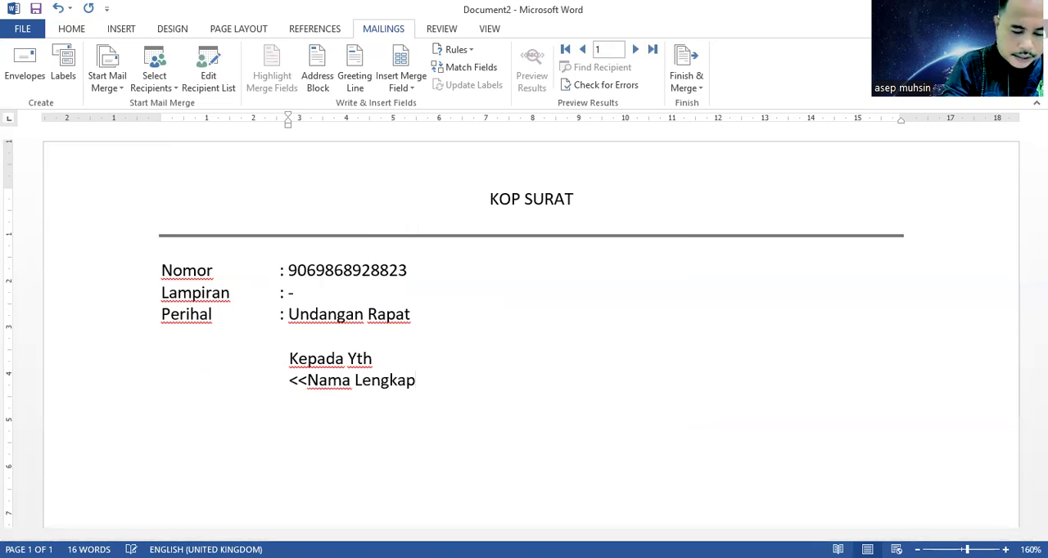
type(">>")
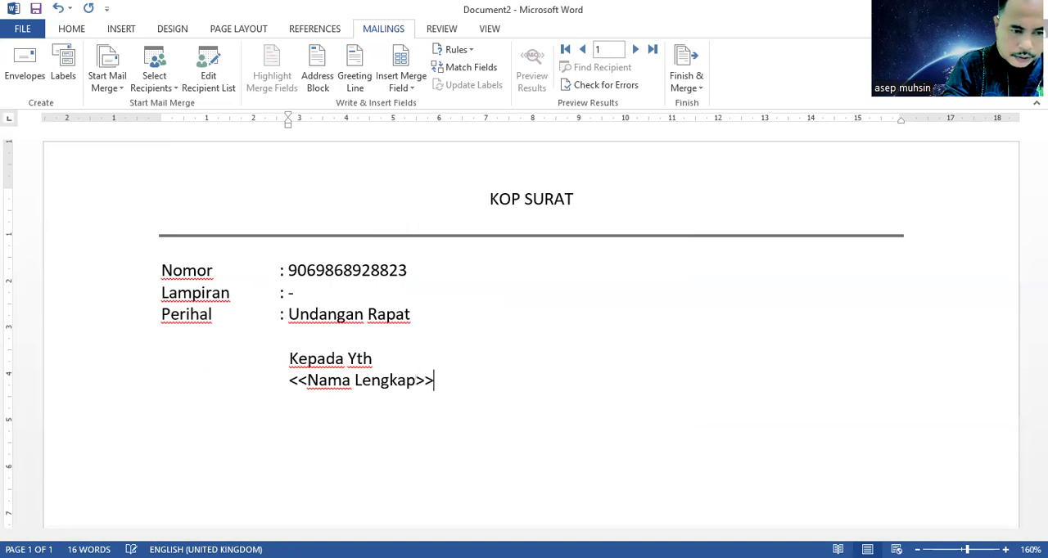
Step: Delete the handwritten name placeholder from the line under "Kepada Yth"
key("BackSpace")
key("BackSpace")
key("BackSpace")
key("BackSpace")
key("BackSpace")
key("BackSpace")
key("BackSpace")
key("BackSpace")
key("BackSpace")
key("BackSpace")
key("BackSpace")
key("BackSpace")
key("BackSpace")
key("BackSpace")
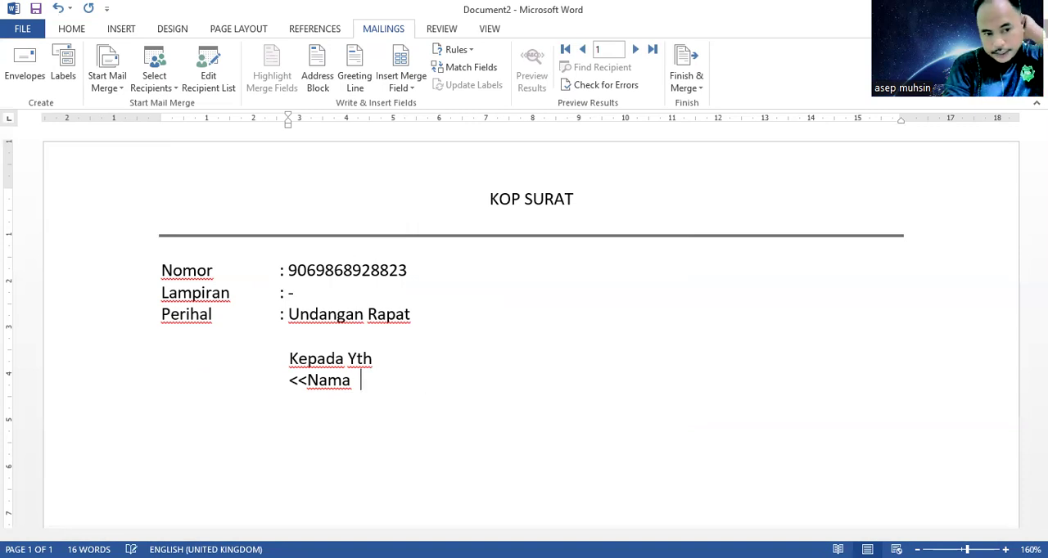
key("BackSpace")
key("BackSpace")
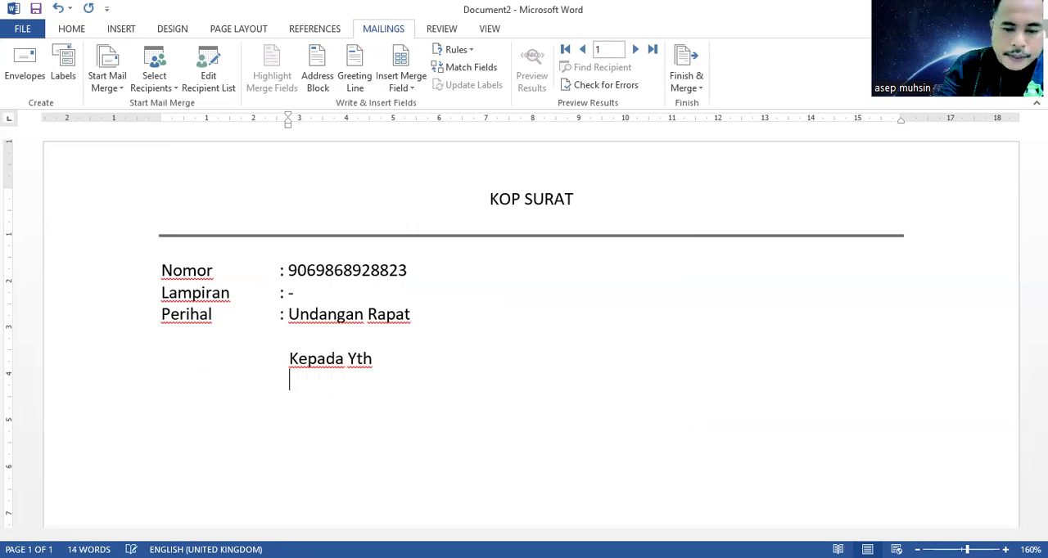
Step: Insert the Nama_Lengkap merge field on the line below "Kepada Yth"
scroll(531, 334, "up", 1)
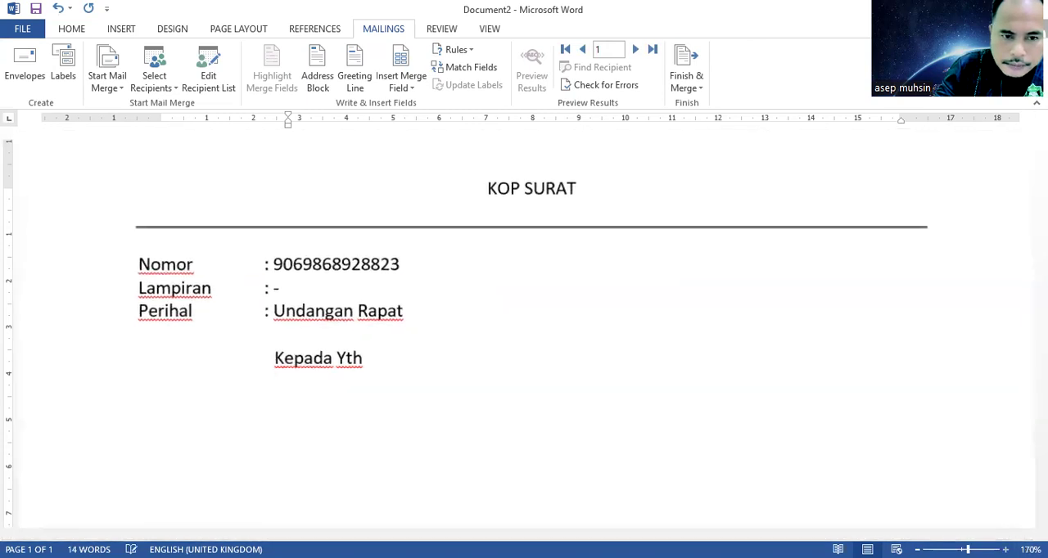
left_click(409, 85)
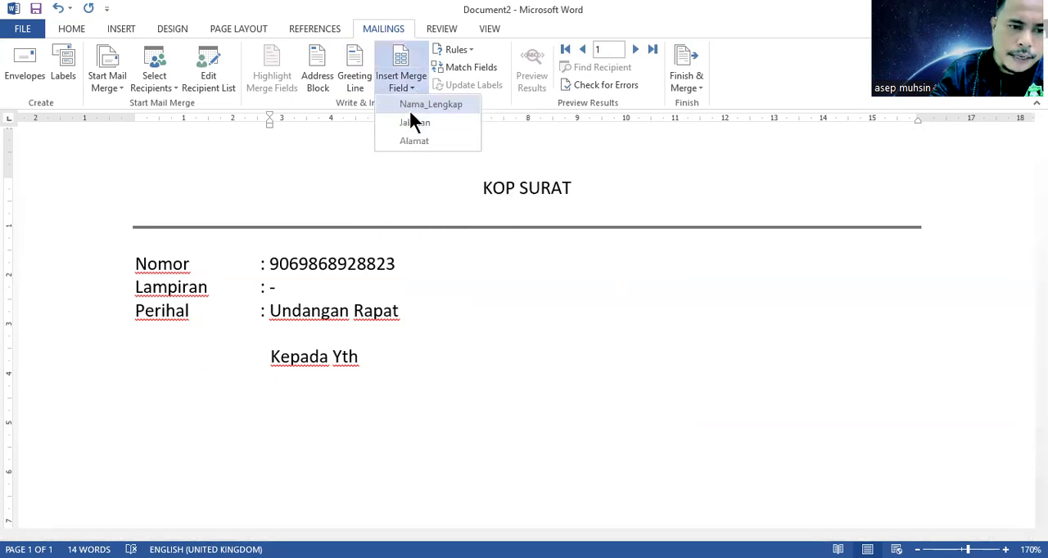
left_click(434, 104)
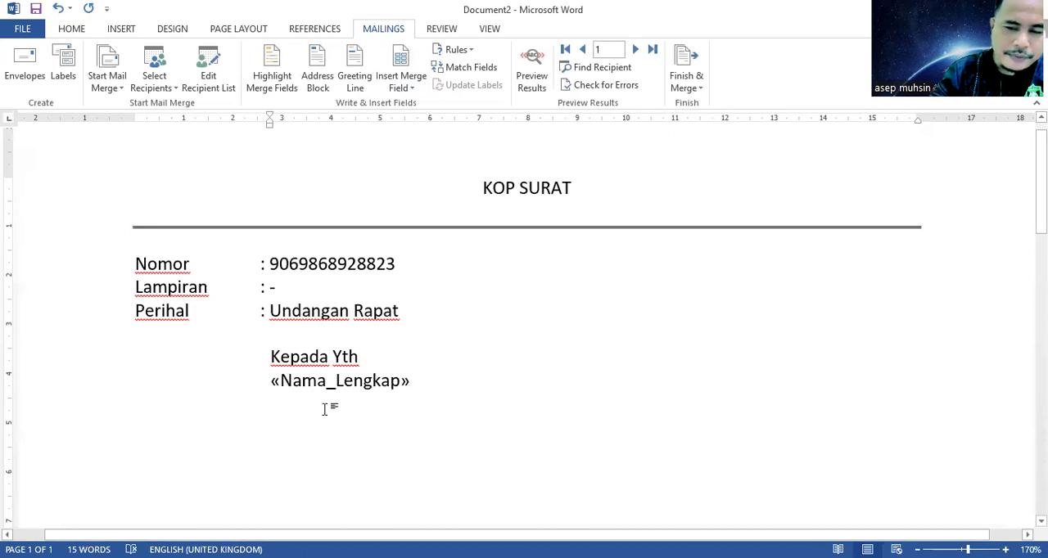
Step: Insert the Jabatan merge field on a new line below the Nama_Lengkap field
key("Return")
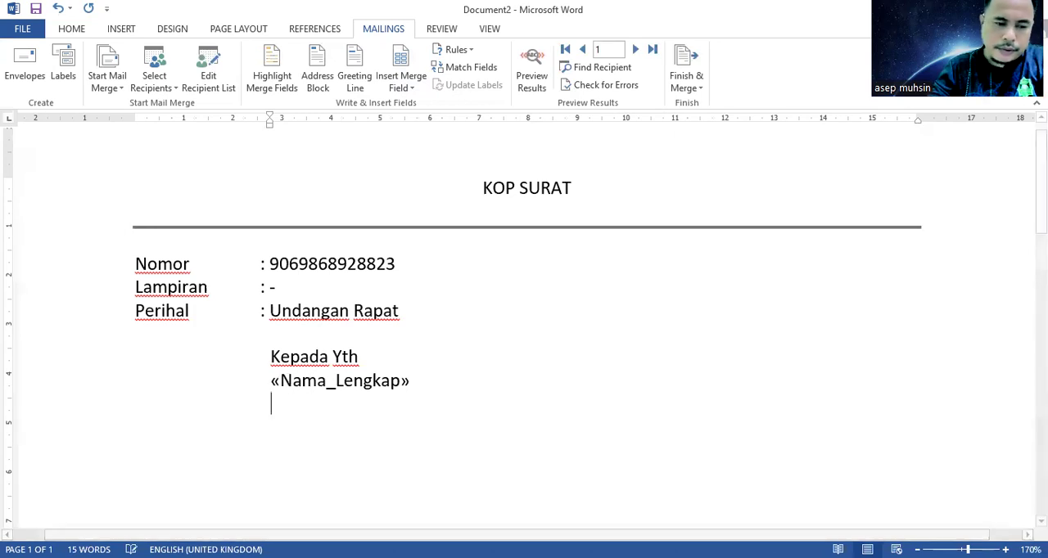
key("BackSpace")
key("Return")
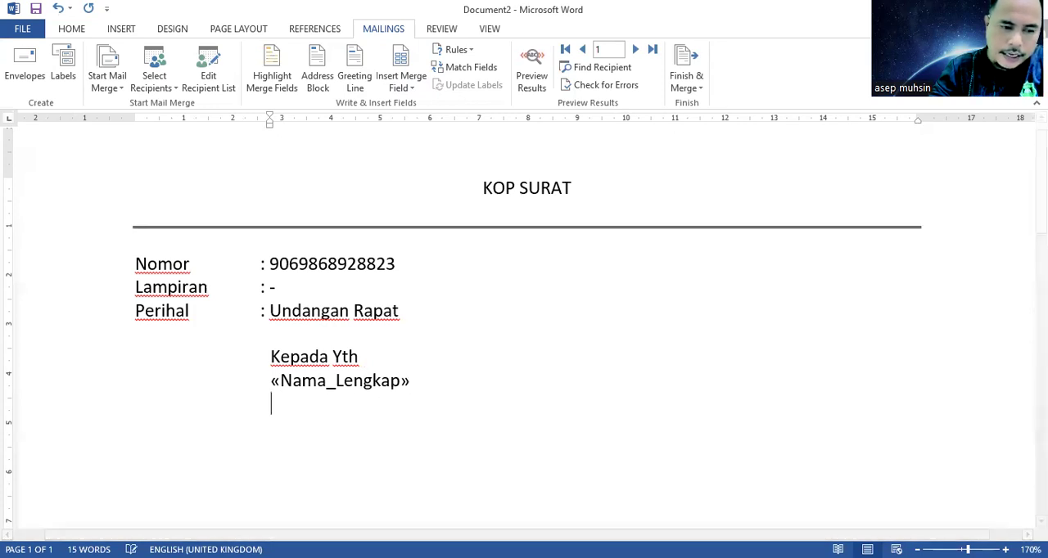
left_click(403, 80)
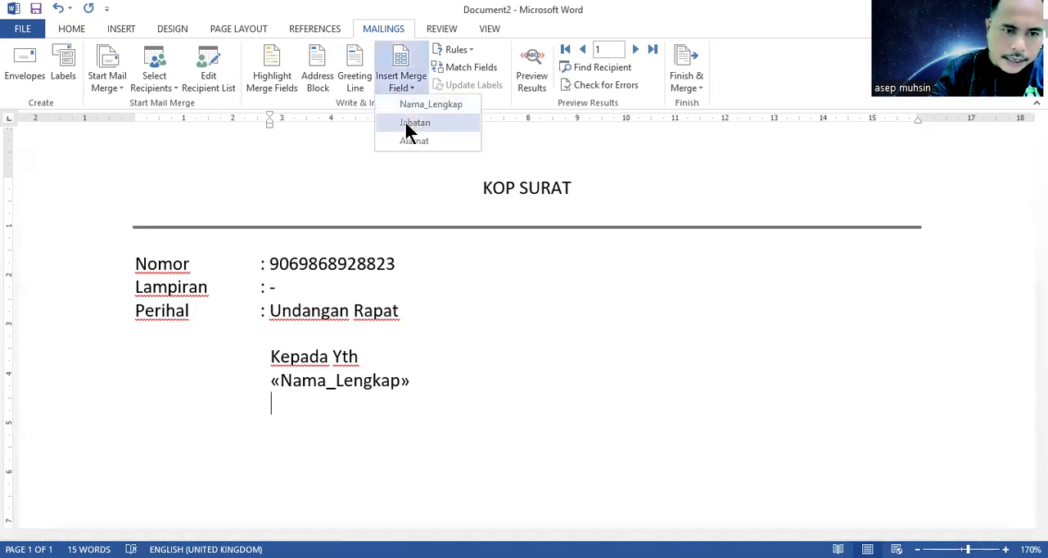
left_click(414, 123)
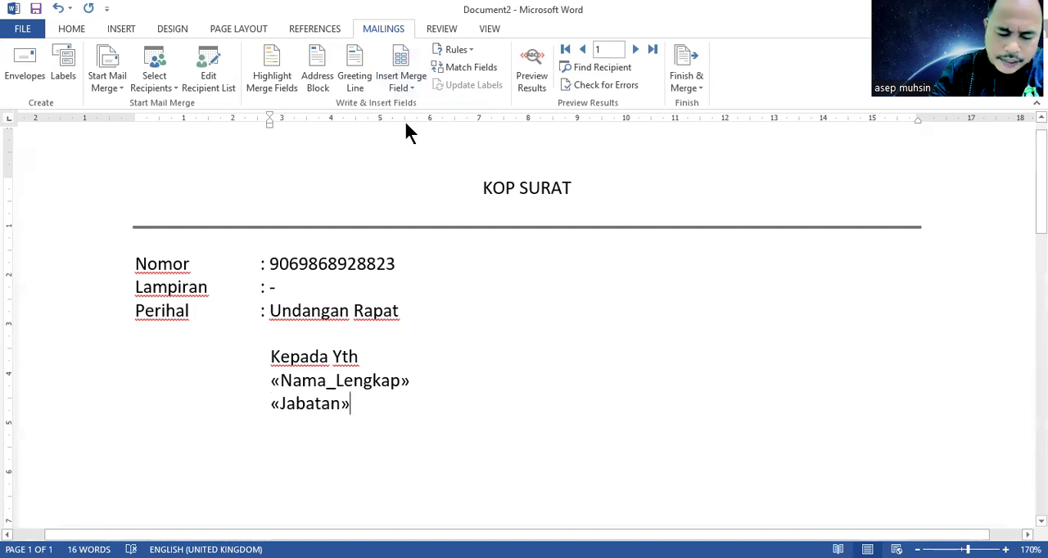
Step: Add a line reading "Di" below the Jabatan field
key("Return")
type("di")
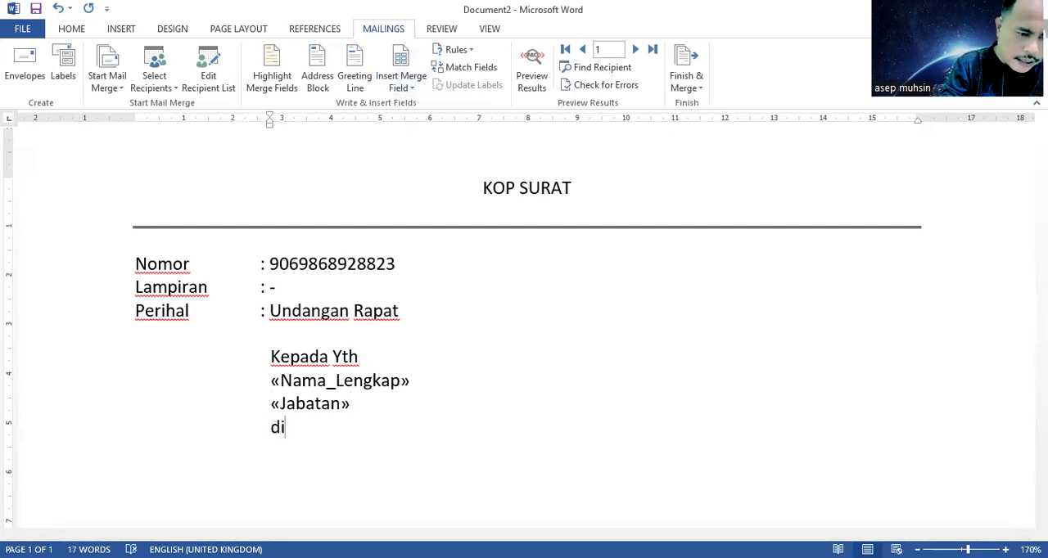
key("BackSpace")
type("/a")
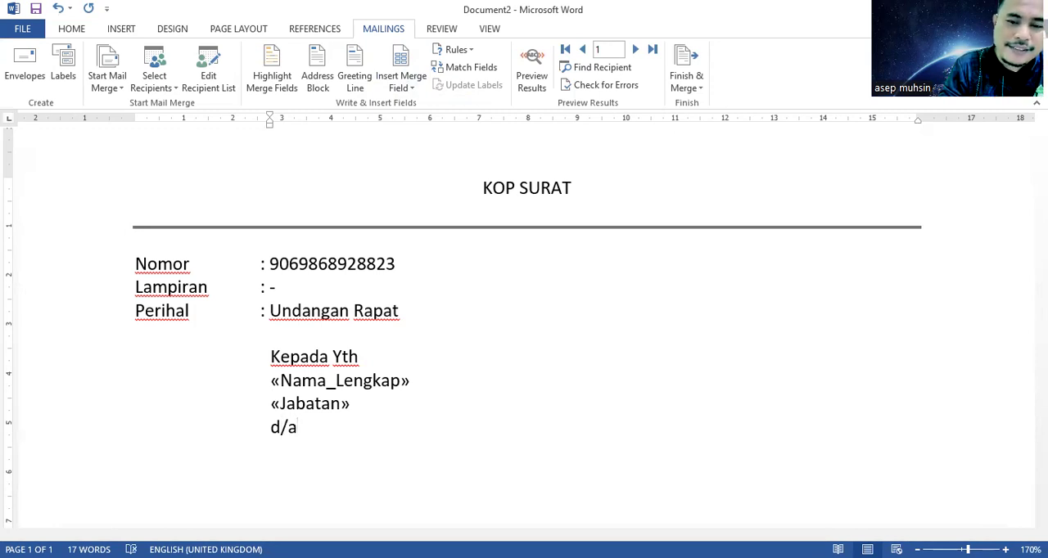
key("BackSpace")
key("BackSpace")
type("i")
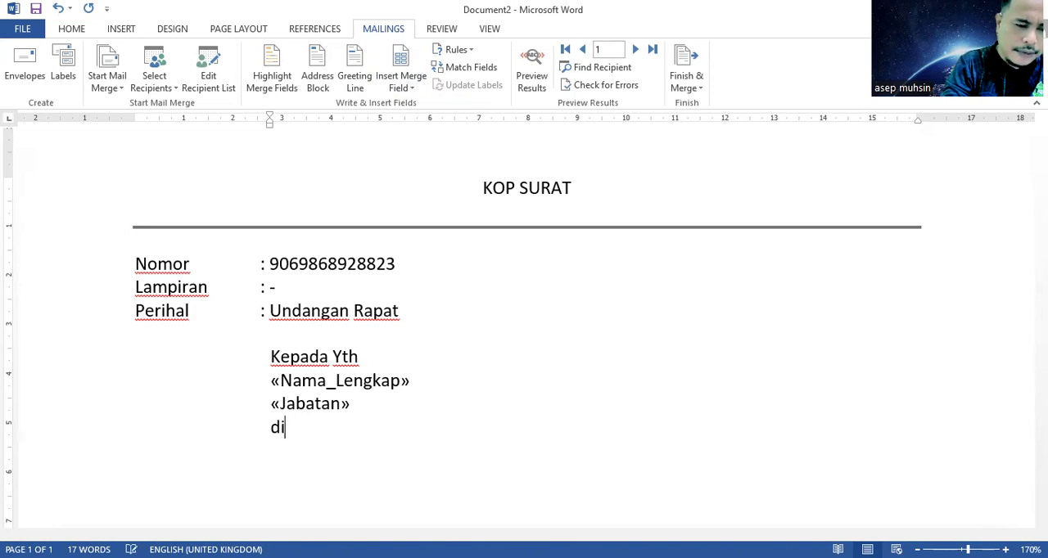
Step: Insert the Alamat merge field on a new line below "Di"
key("Return")
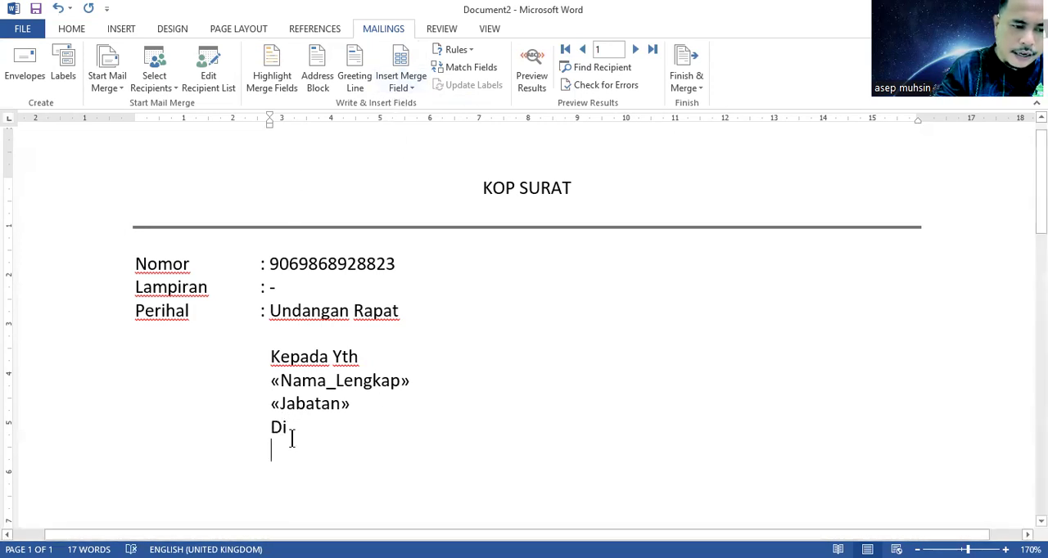
mouse_move(289, 445)
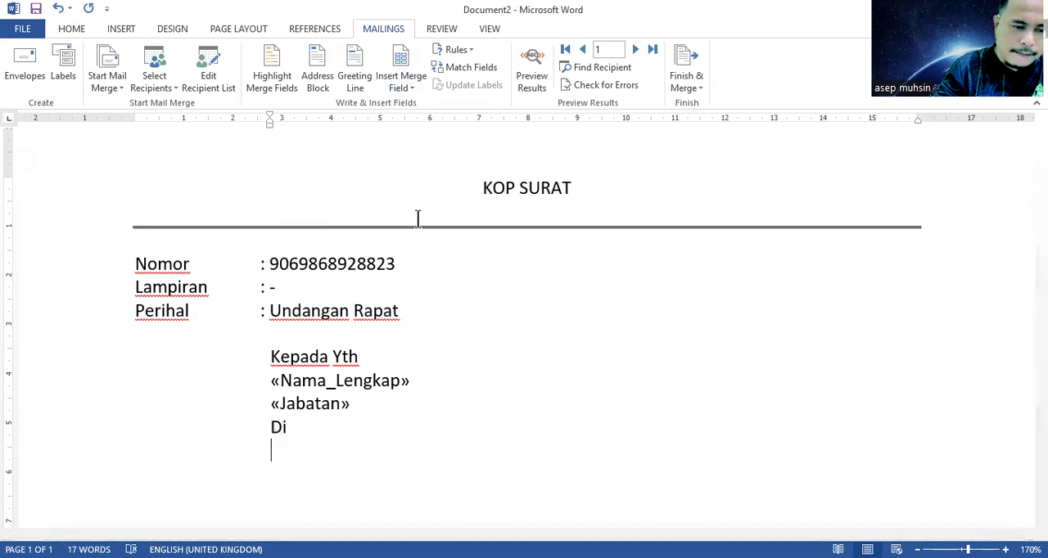
left_click(407, 88)
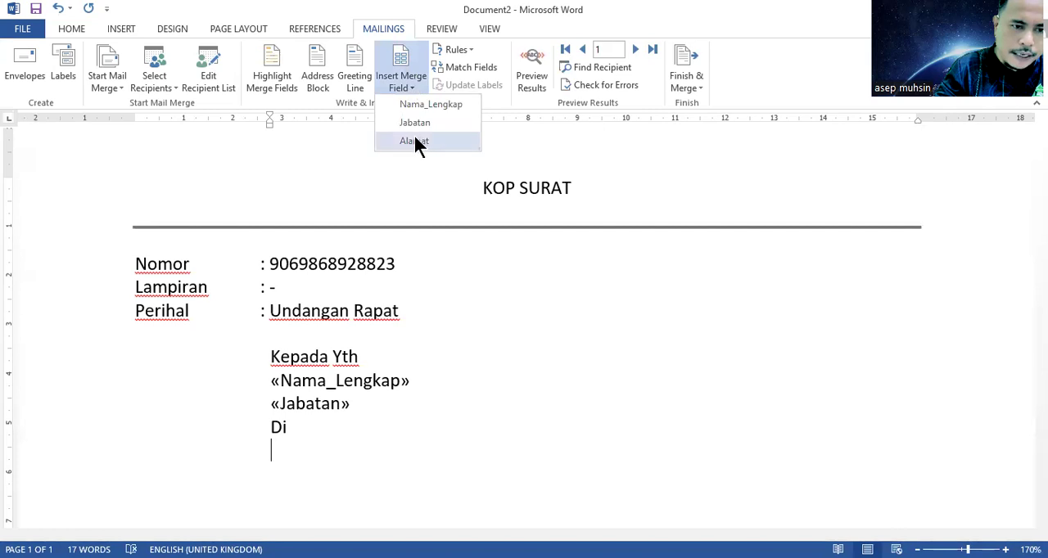
left_click(413, 141)
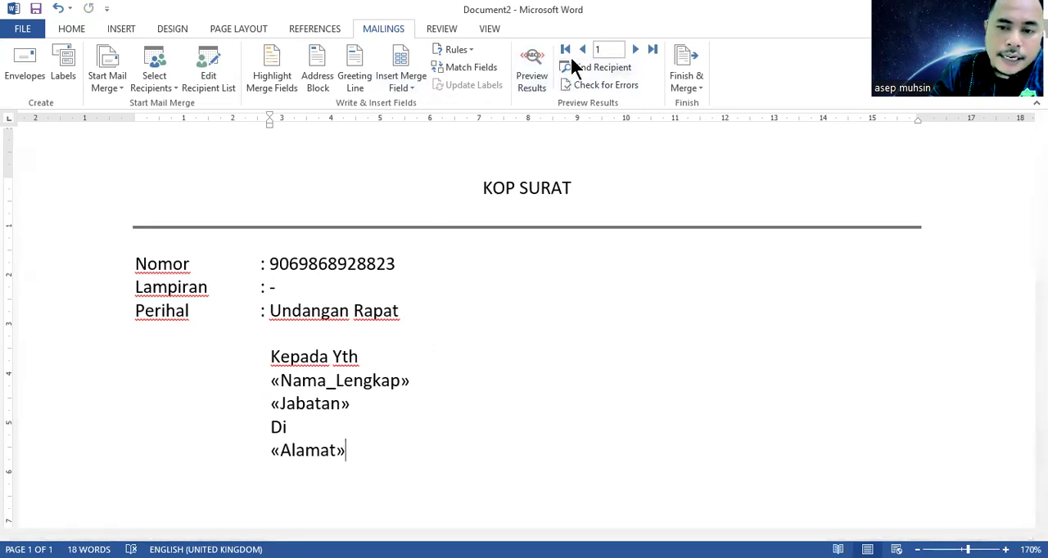
Step: Preview the merged letter with recipient data and go through the records up to record 3
left_click(532, 80)
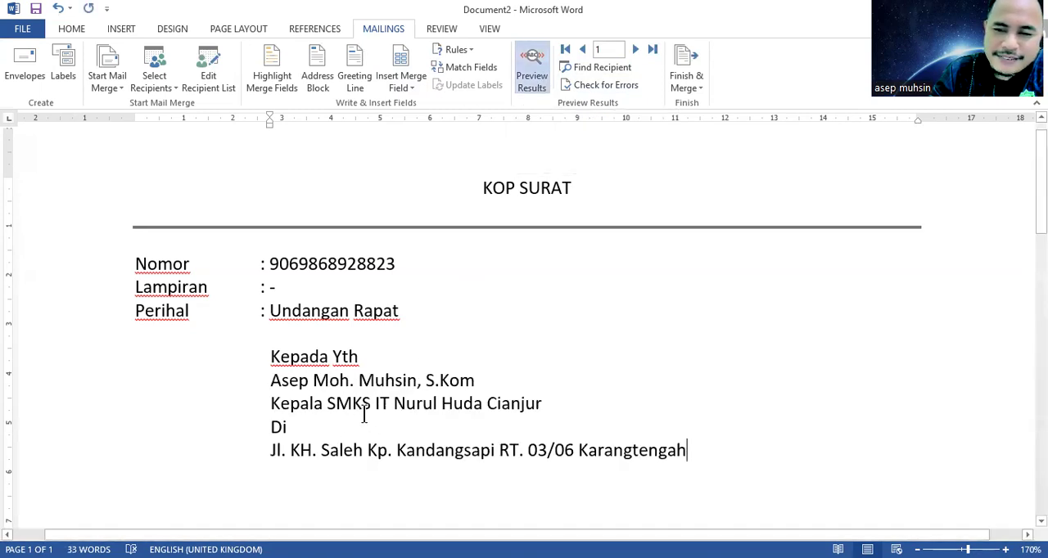
scroll(363, 414, "down", 1)
scroll(363, 414, "up", 1)
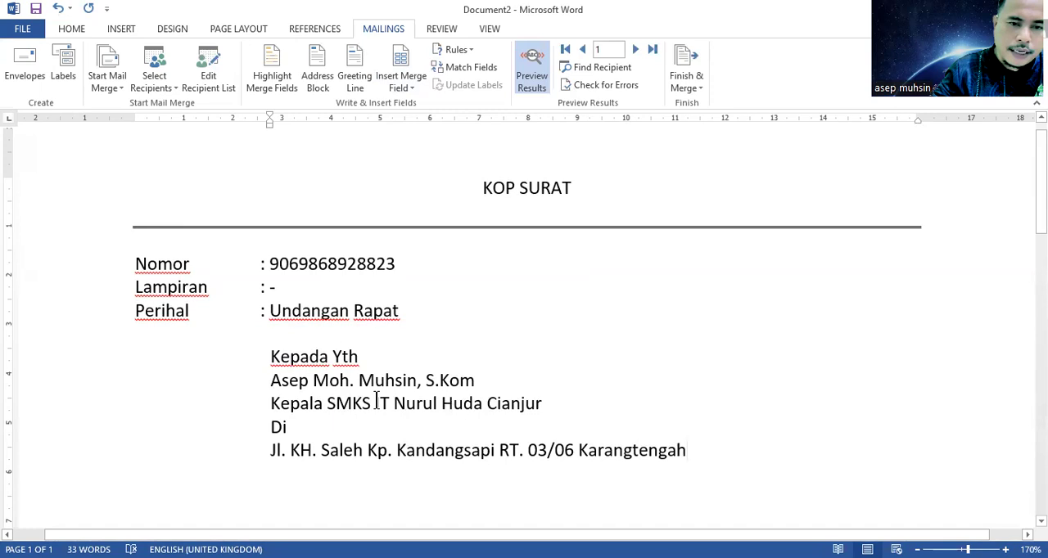
left_click(635, 50)
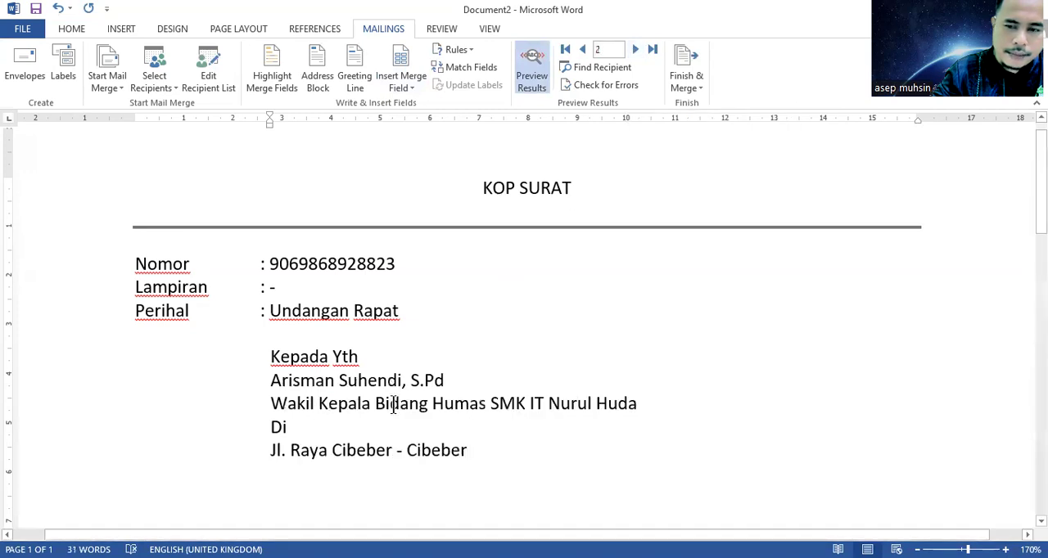
left_click(634, 48)
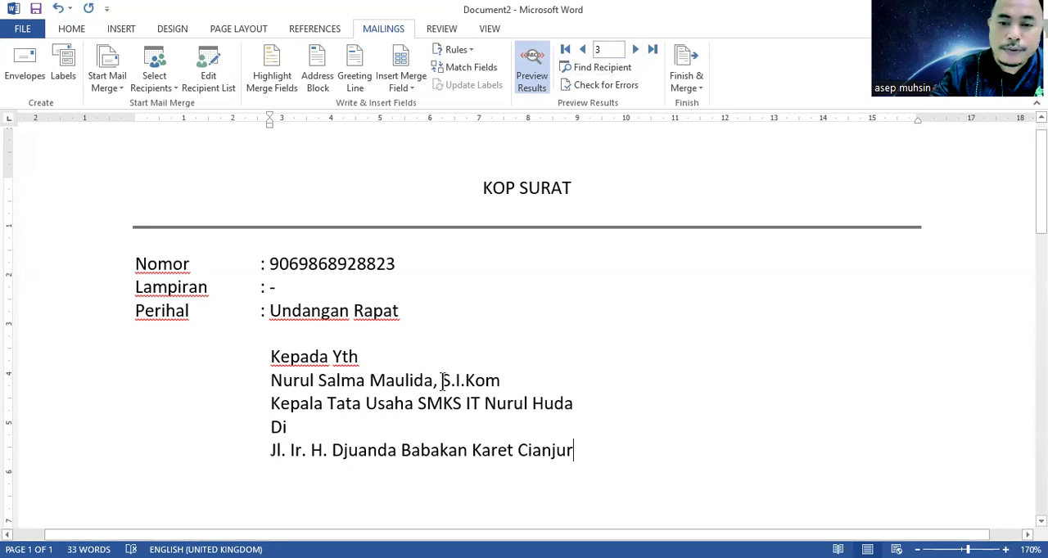
left_click(508, 347)
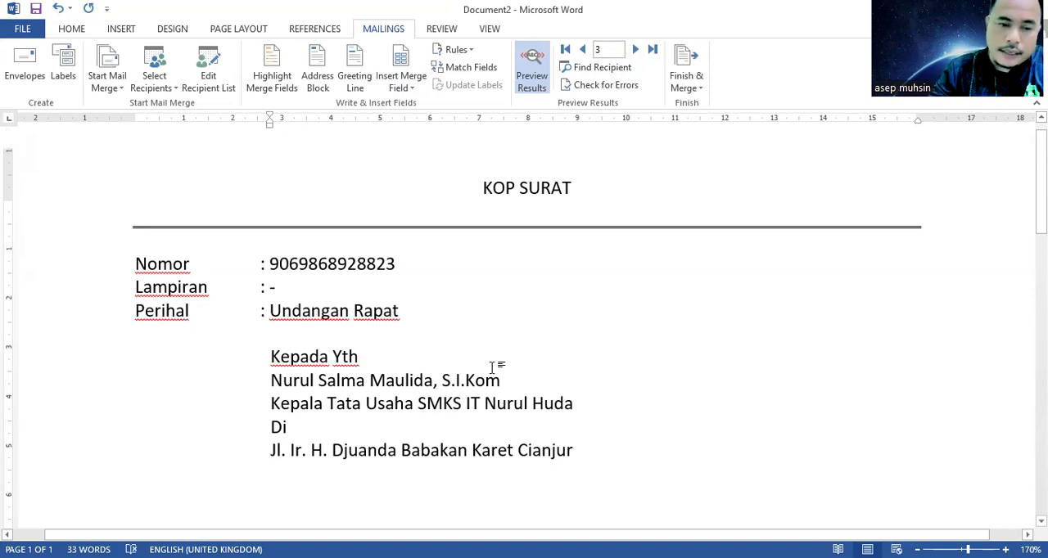
scroll(491, 368, "up", 2)
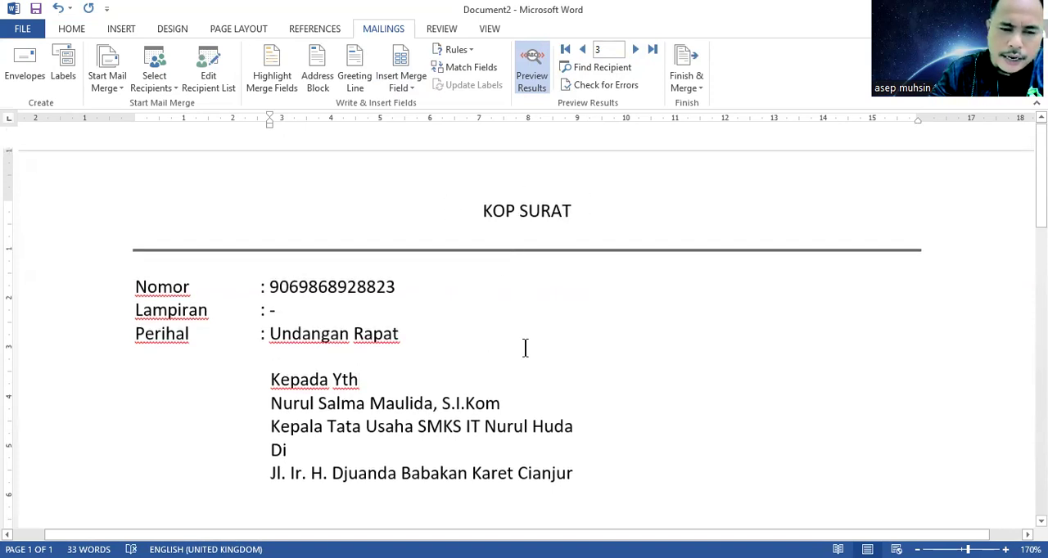
scroll(525, 348, "down", 3)
scroll(525, 348, "down", 4)
scroll(525, 348, "up", 6)
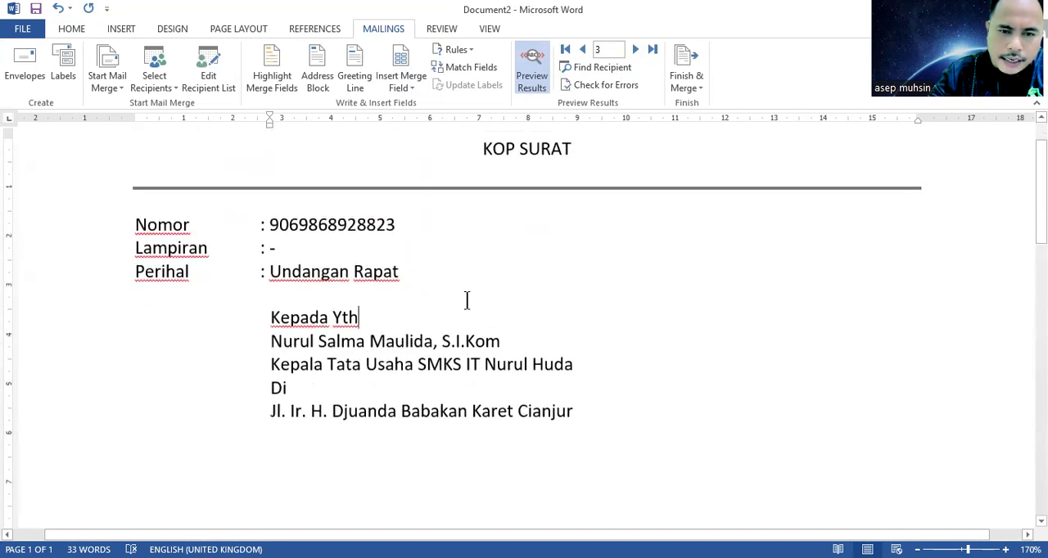
key("Up")
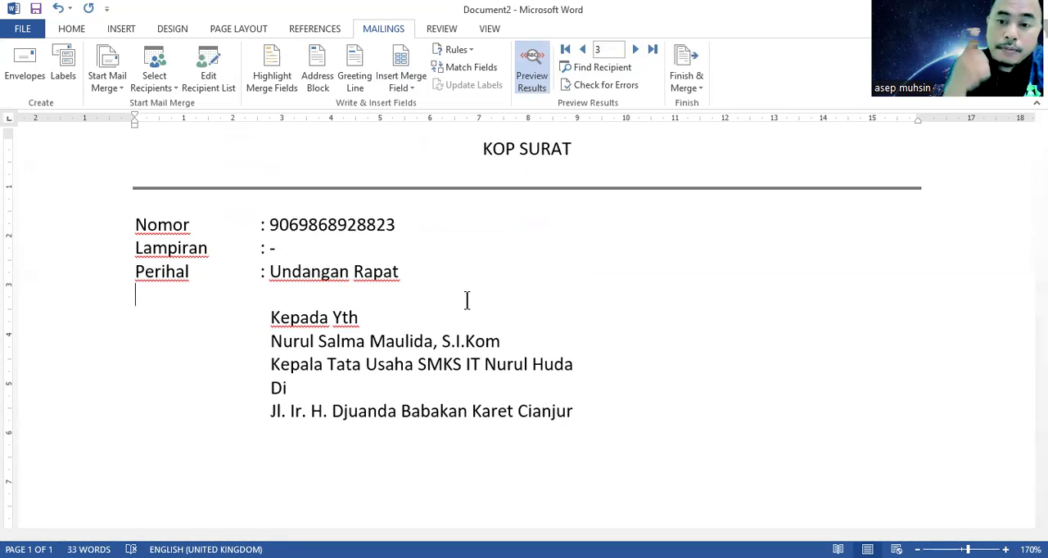
Step: Set up merging to the printer for records 1 to 3, trying the current-record option first, and cancel without printing
left_click(690, 82)
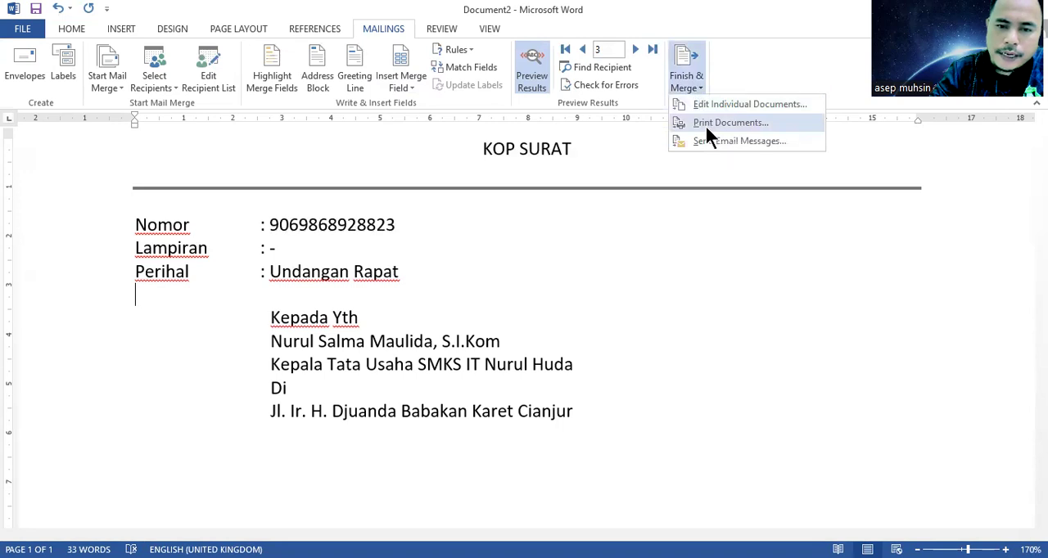
left_click(709, 131)
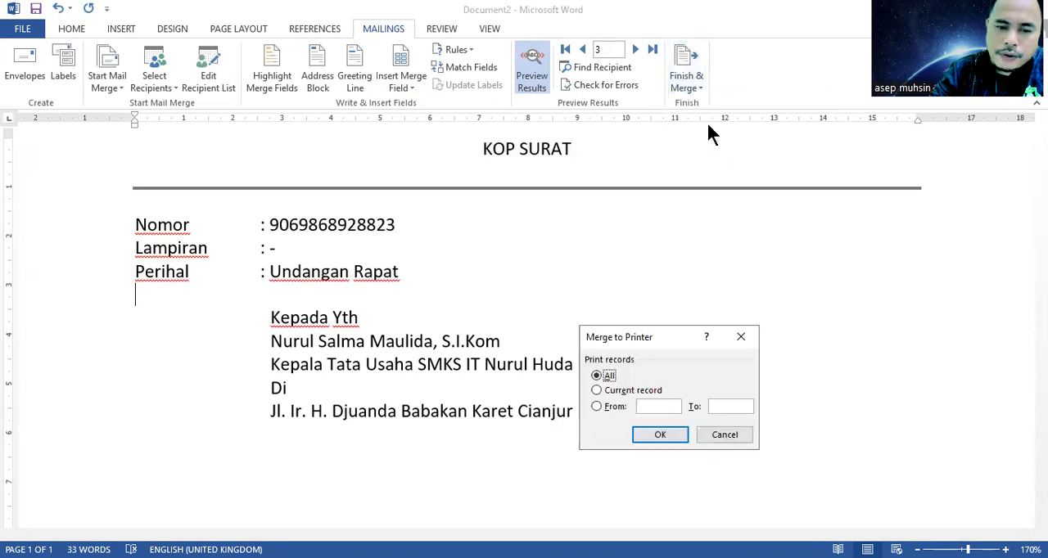
left_click_drag(676, 341, 686, 190)
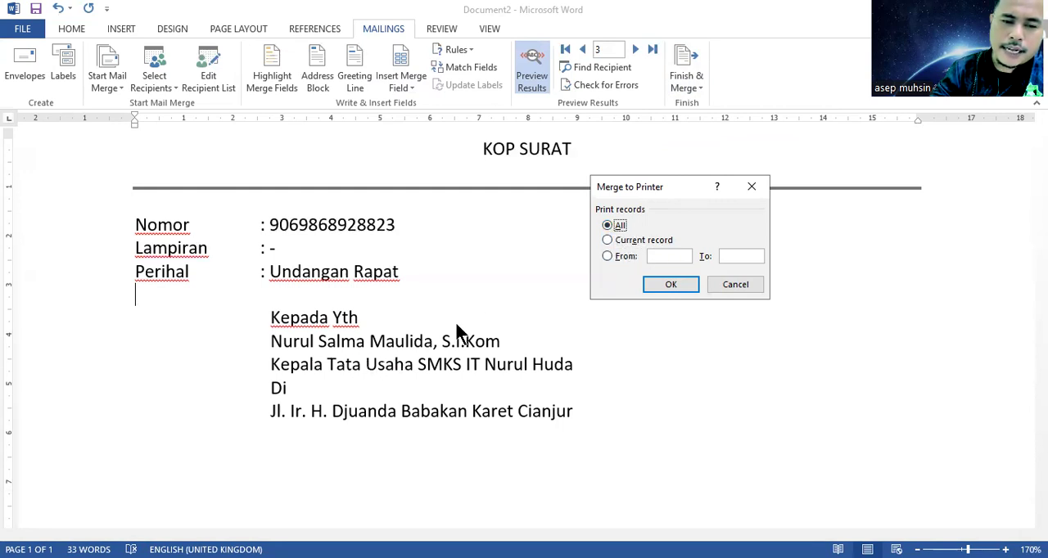
left_click(607, 238)
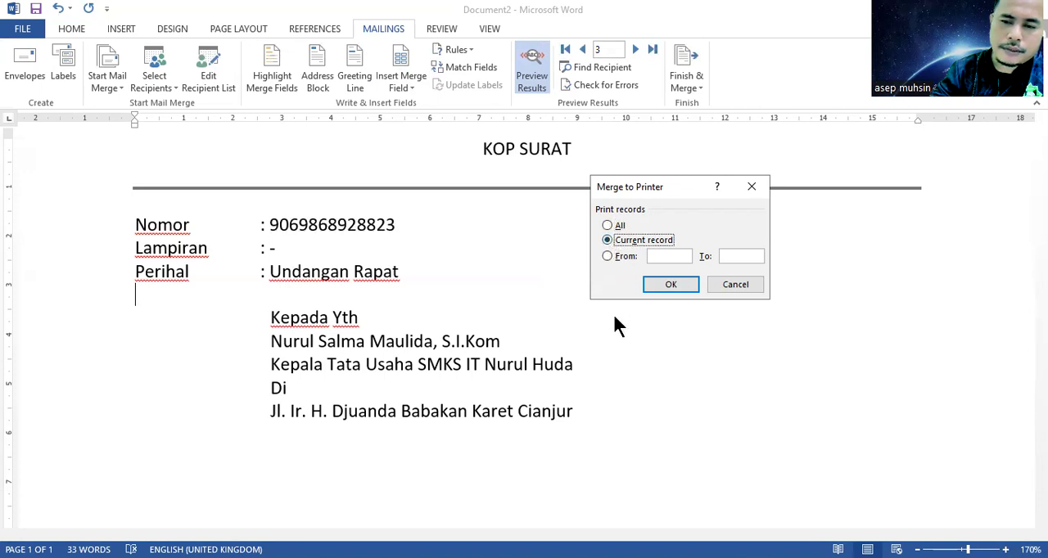
left_click(606, 255)
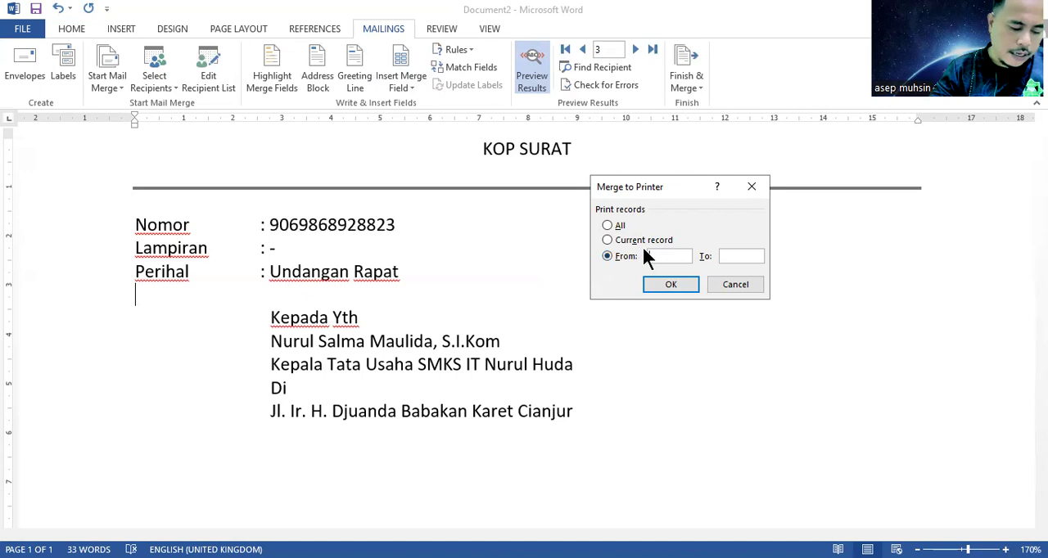
type("1")
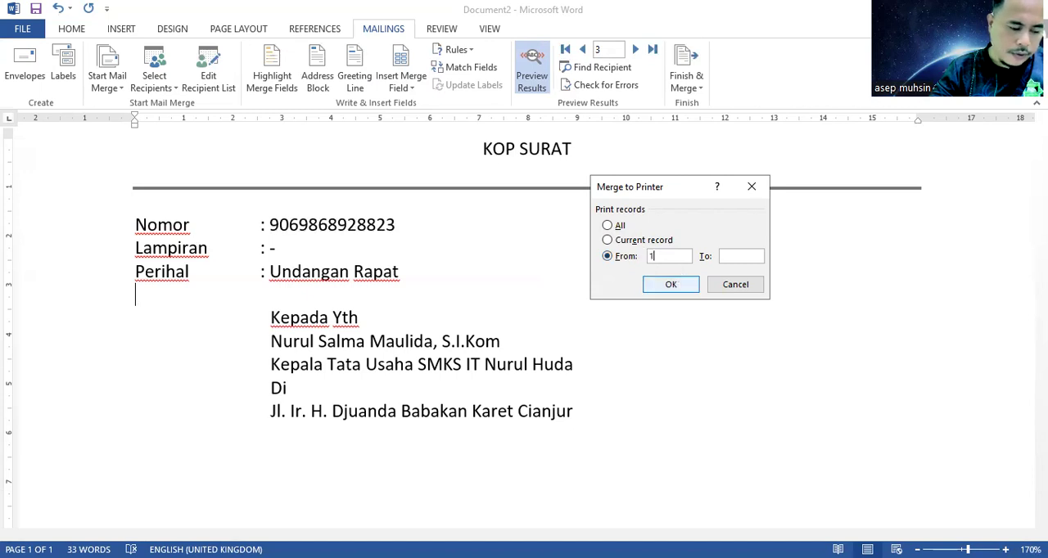
left_click(740, 260)
type("3")
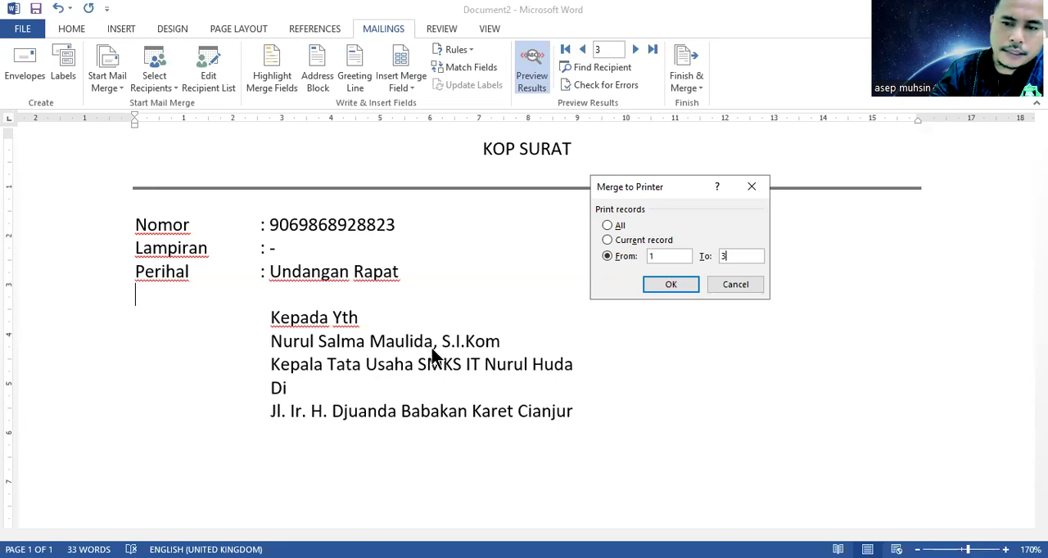
left_click(738, 284)
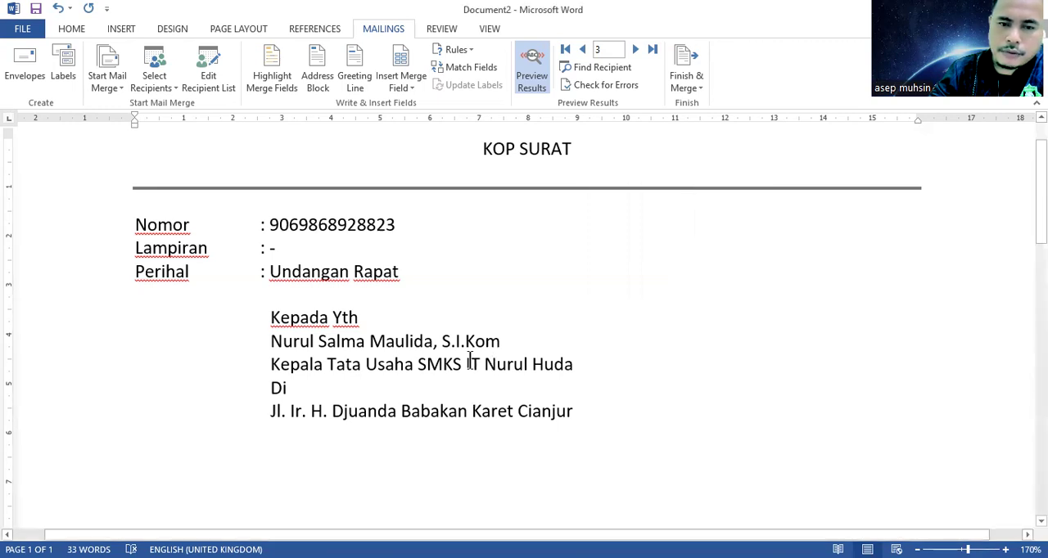
left_click(412, 314)
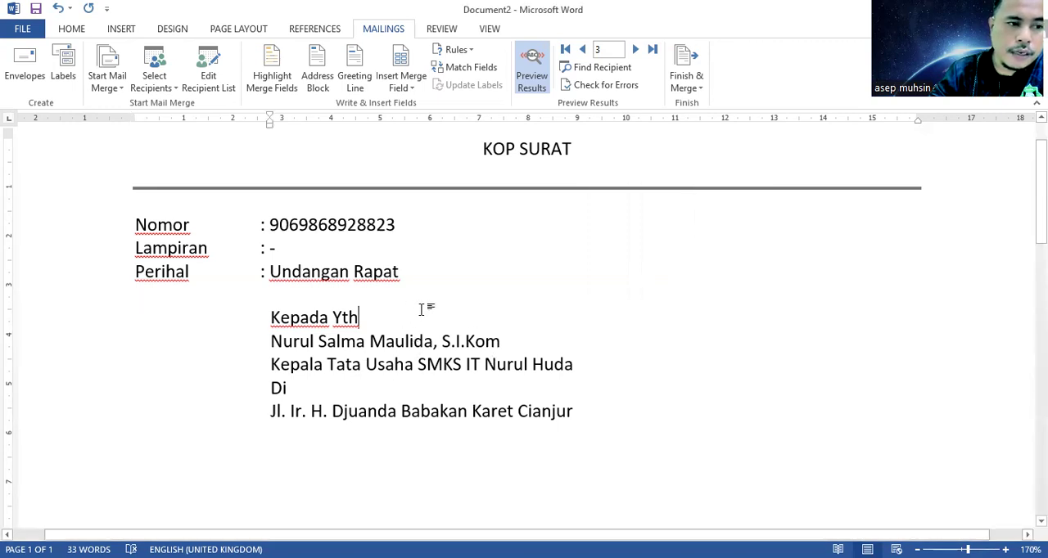
scroll(424, 307, "up", 1)
scroll(421, 310, "down", 1)
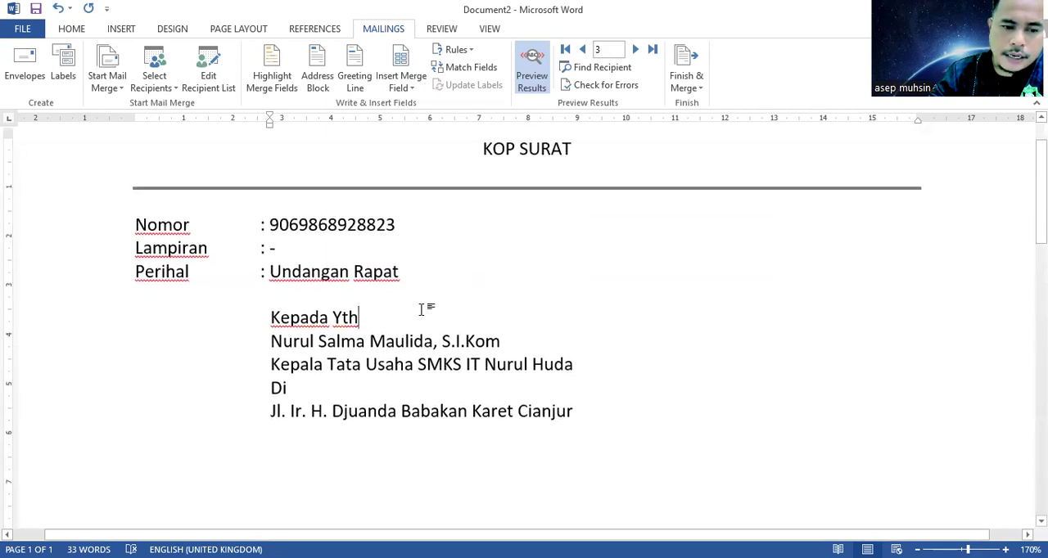
scroll(421, 308, "down", 2)
scroll(421, 308, "up", 2)
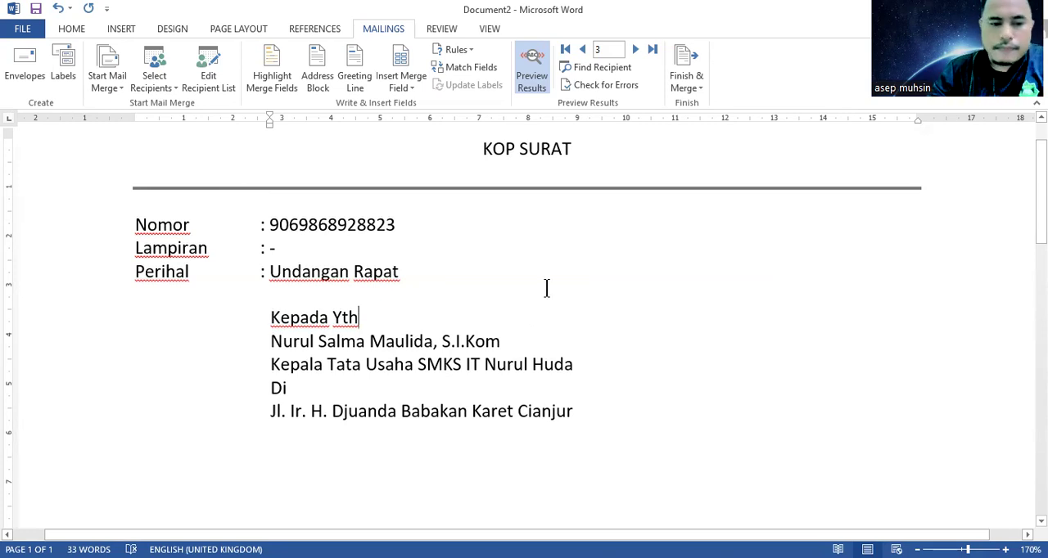
Step: Make the whole recipient block bold, from "Kepada Yth" through the address line
scroll(507, 302, "up", 1)
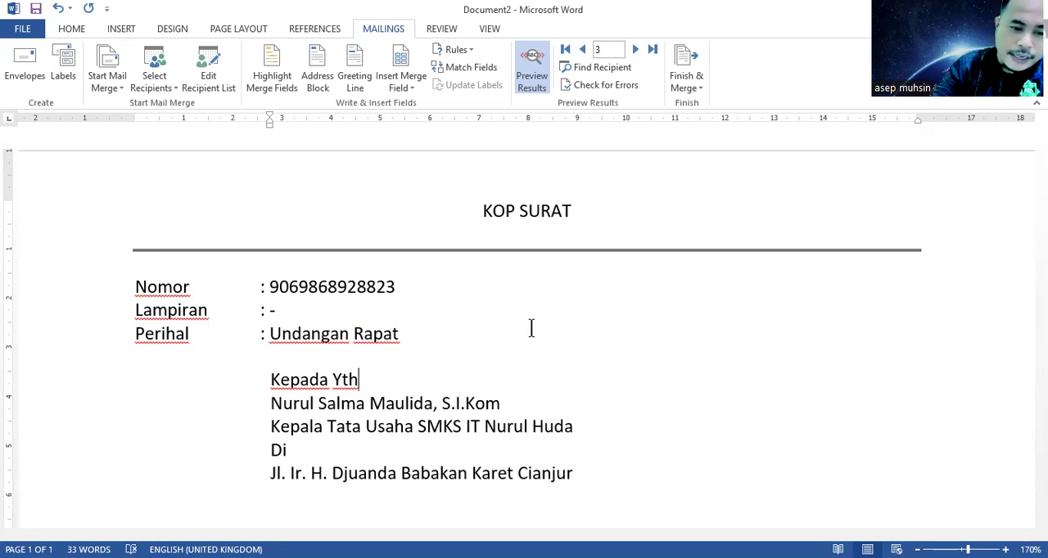
left_click(270, 379)
key("shift+Down")
key("shift+Down")
key("shift+Down")
key("shift+Down")
key("shift+Down")
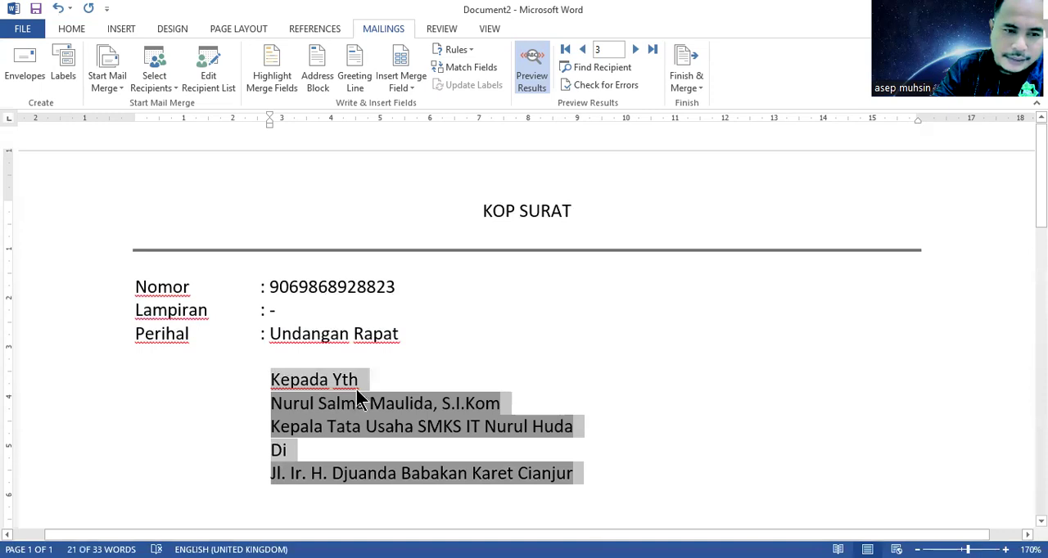
left_click(78, 31)
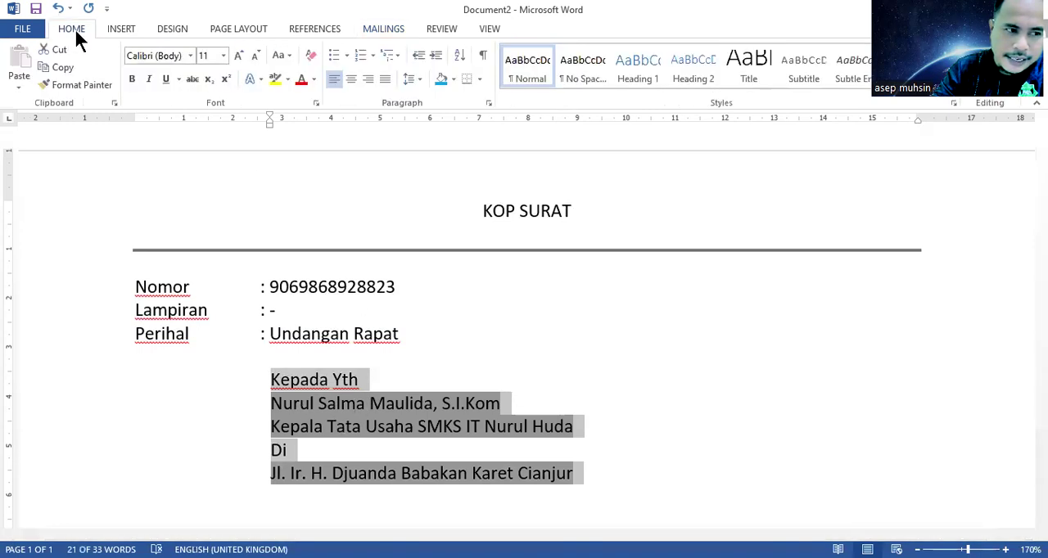
left_click(131, 79)
left_click(508, 404)
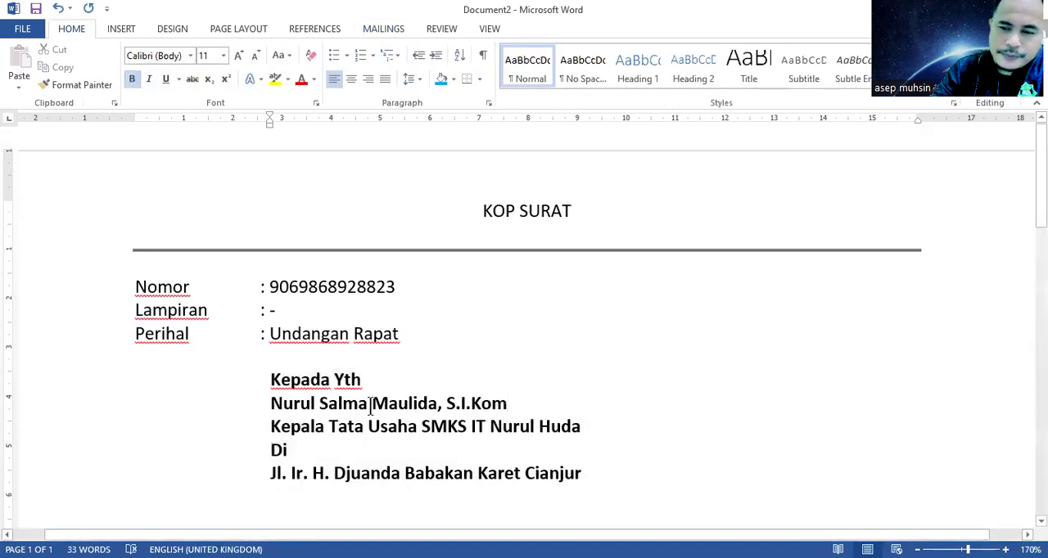